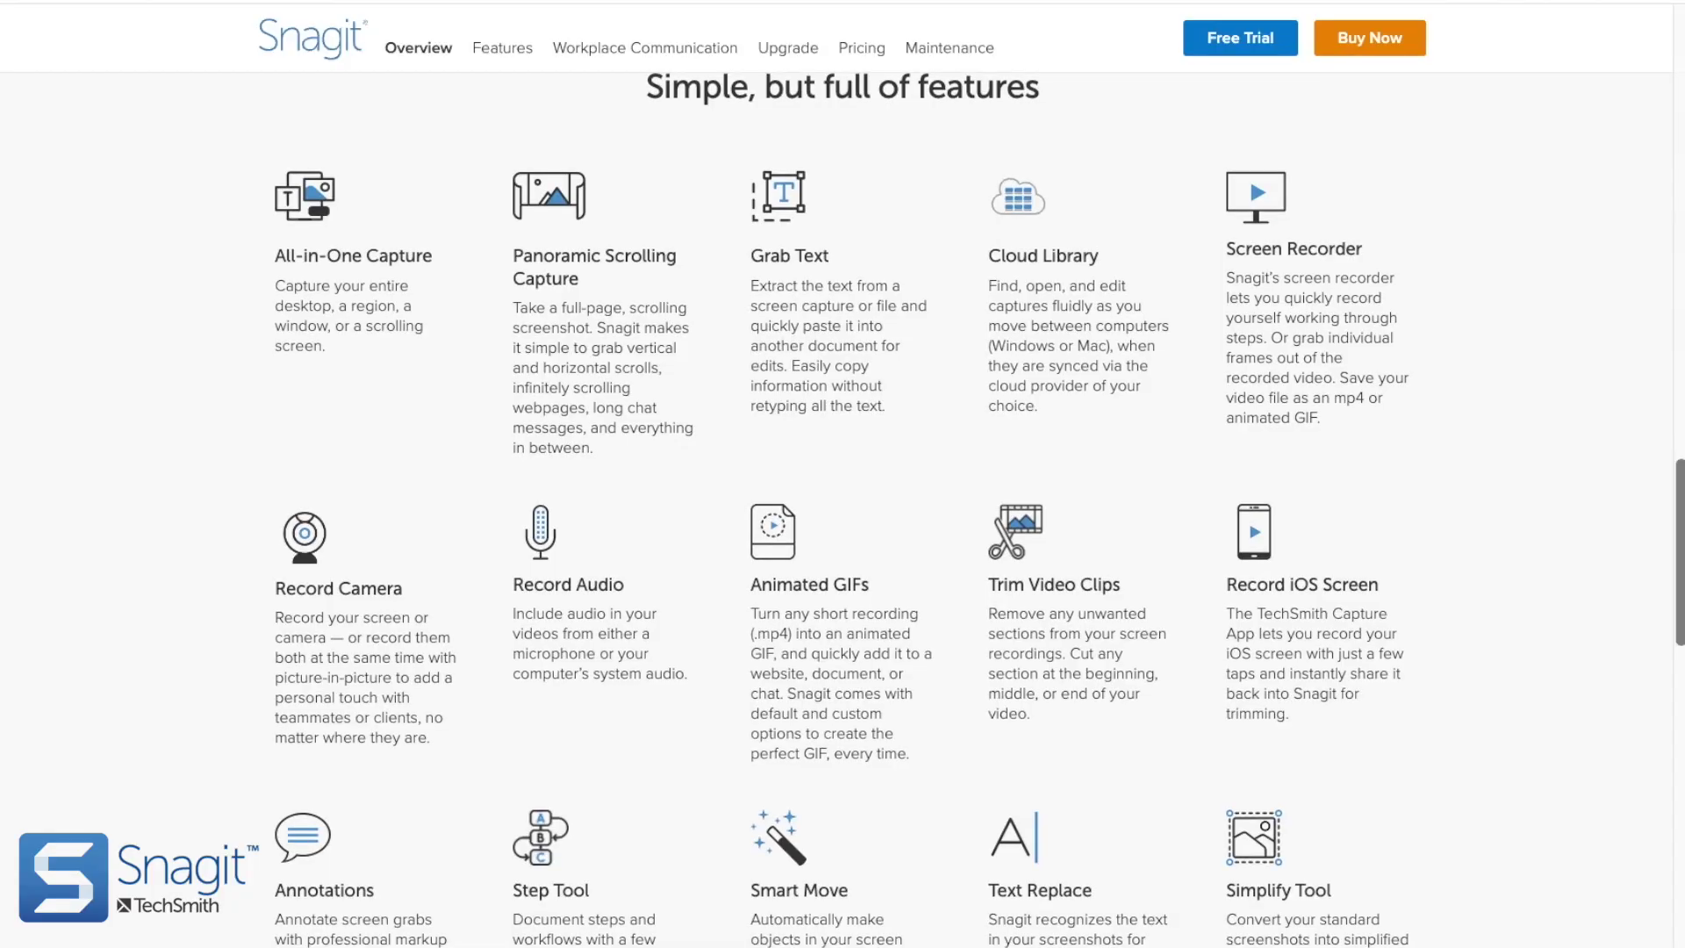
- Scroll the Snagit overview page down to the 'Simple, but full of features' grid
{"action": "scroll", "coordinate": [843, 509], "scroll_direction": "down", "scroll_amount": 3}
{"action": "scroll", "coordinate": [842, 509], "scroll_direction": "down", "scroll_amount": 3}
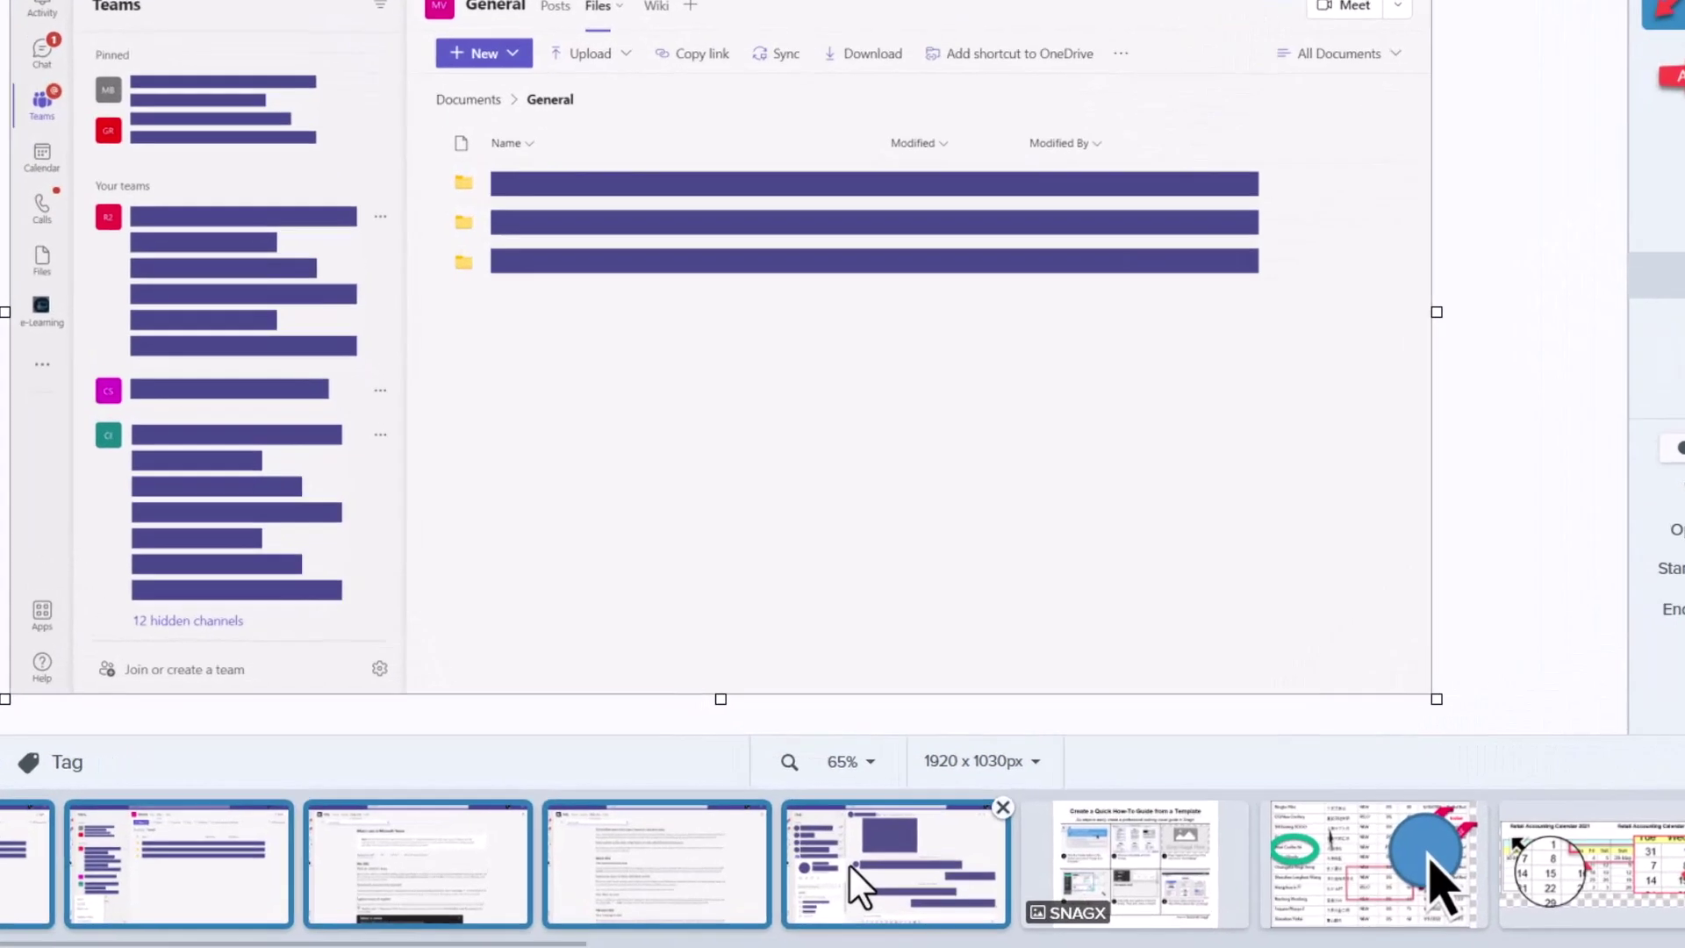
- Create a Video from Images project from the five recent Teams captures
{"action": "right_click", "coordinate": [850, 867]}
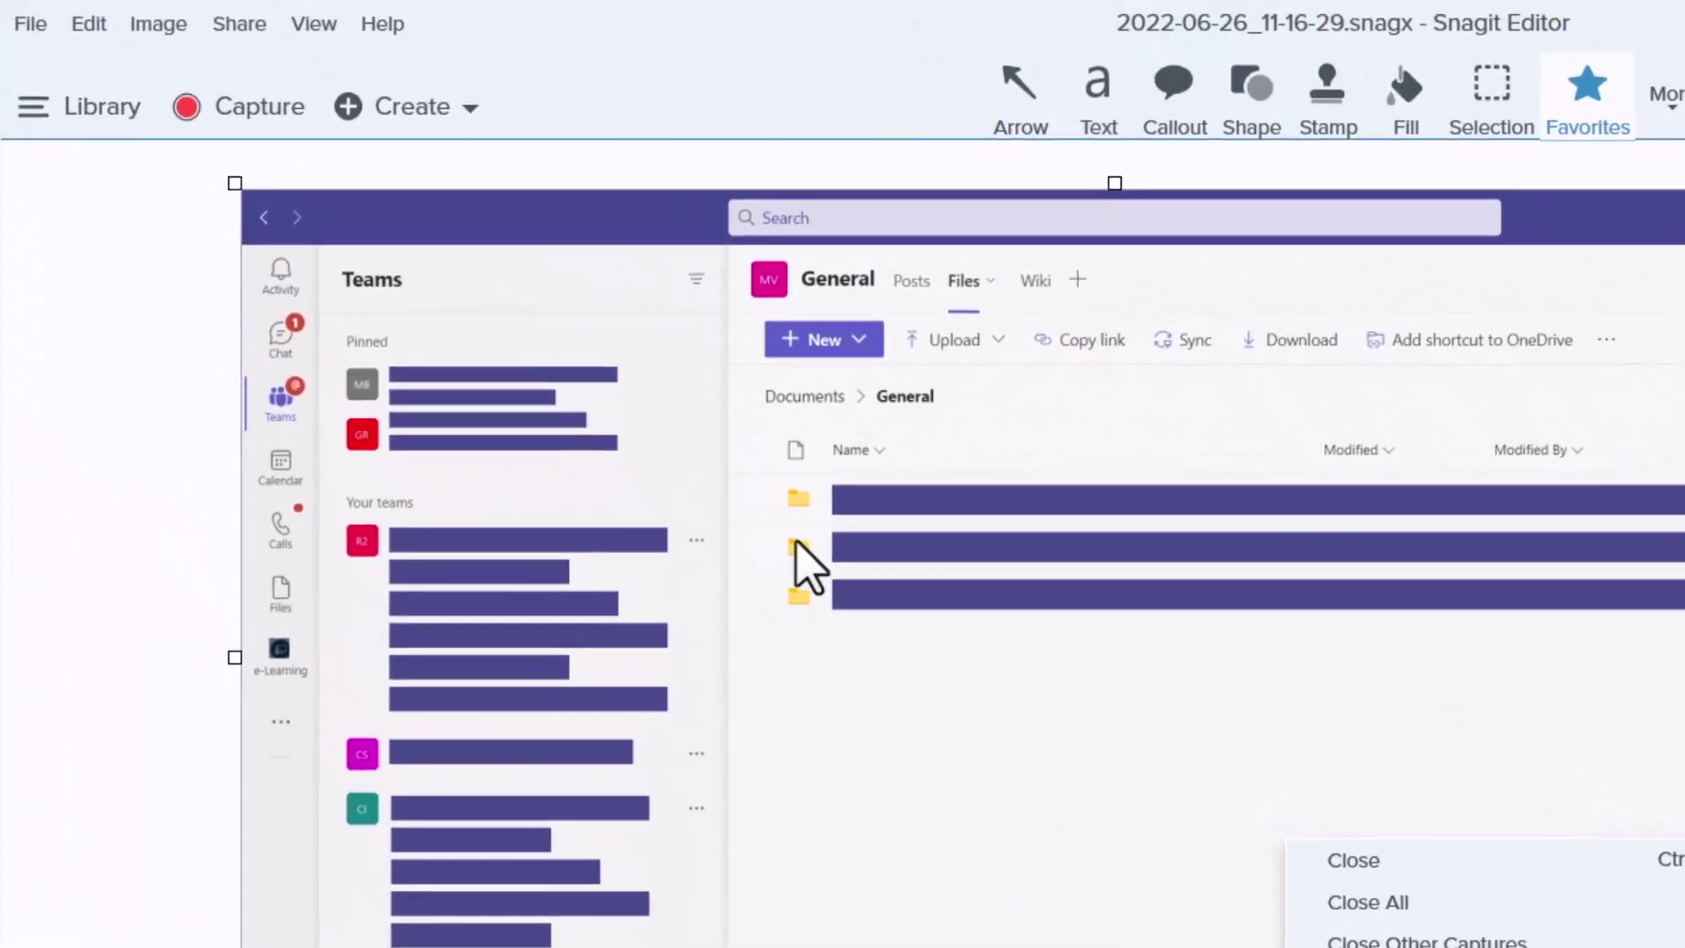
{"action": "left_click", "coordinate": [470, 108]}
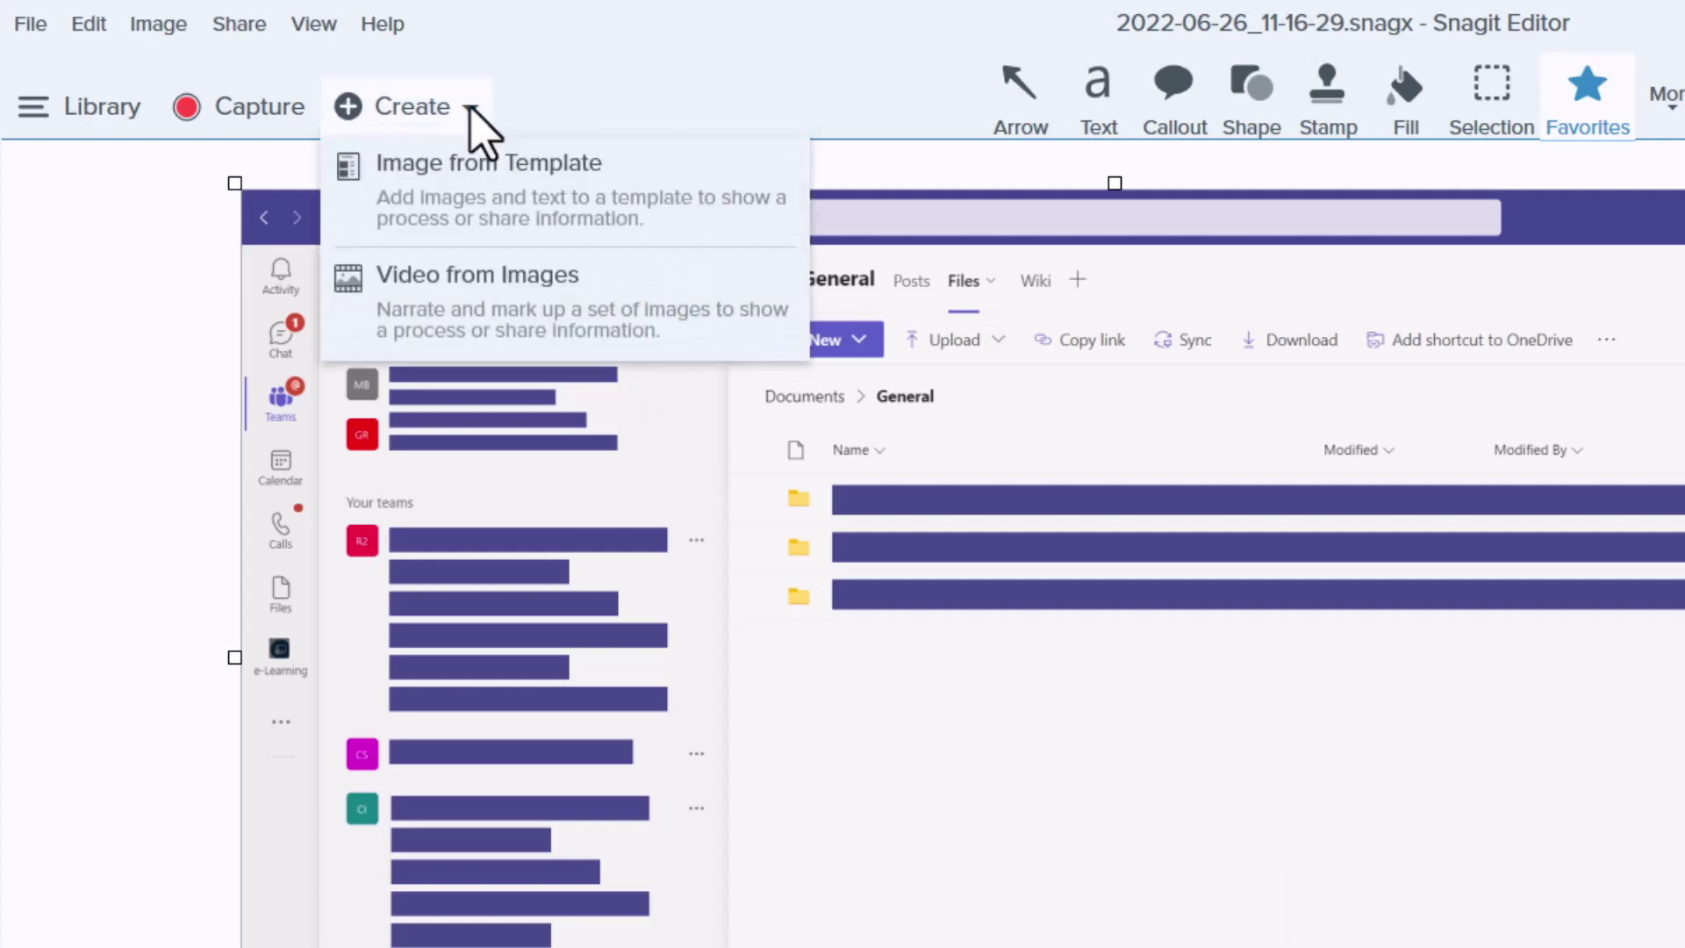
{"action": "left_click", "coordinate": [645, 307]}
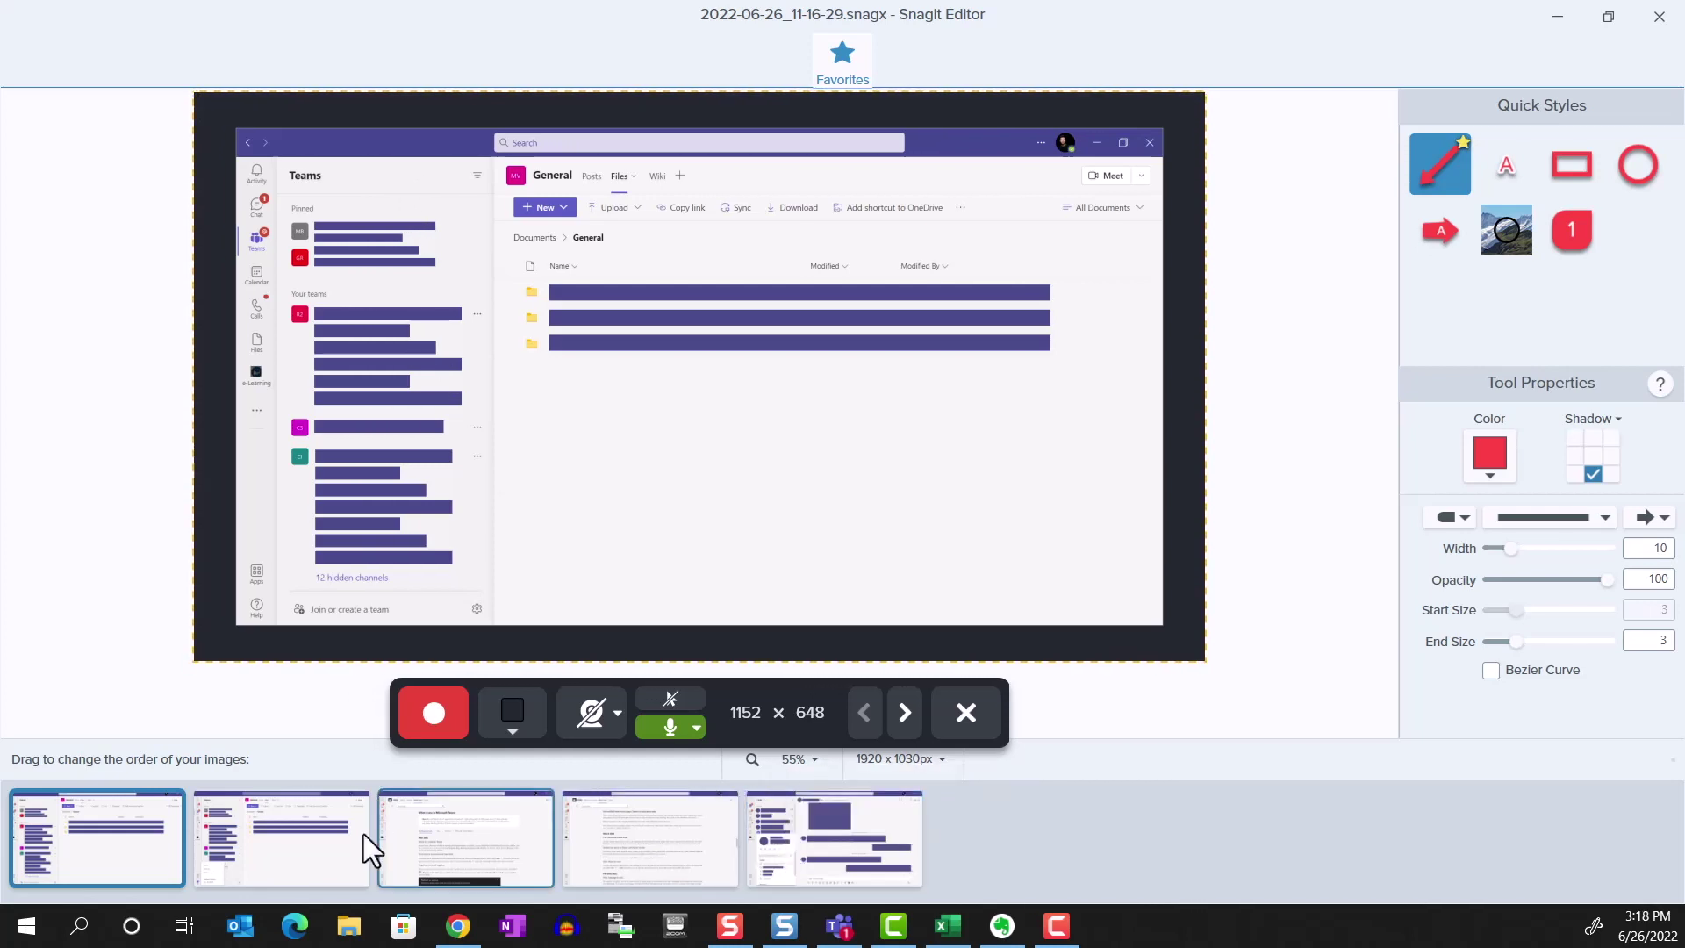
- Preview each Teams screenshot in the filmstrip, drag image 4 to show reordering, and leave it selected
{"action": "left_click", "coordinate": [290, 850]}
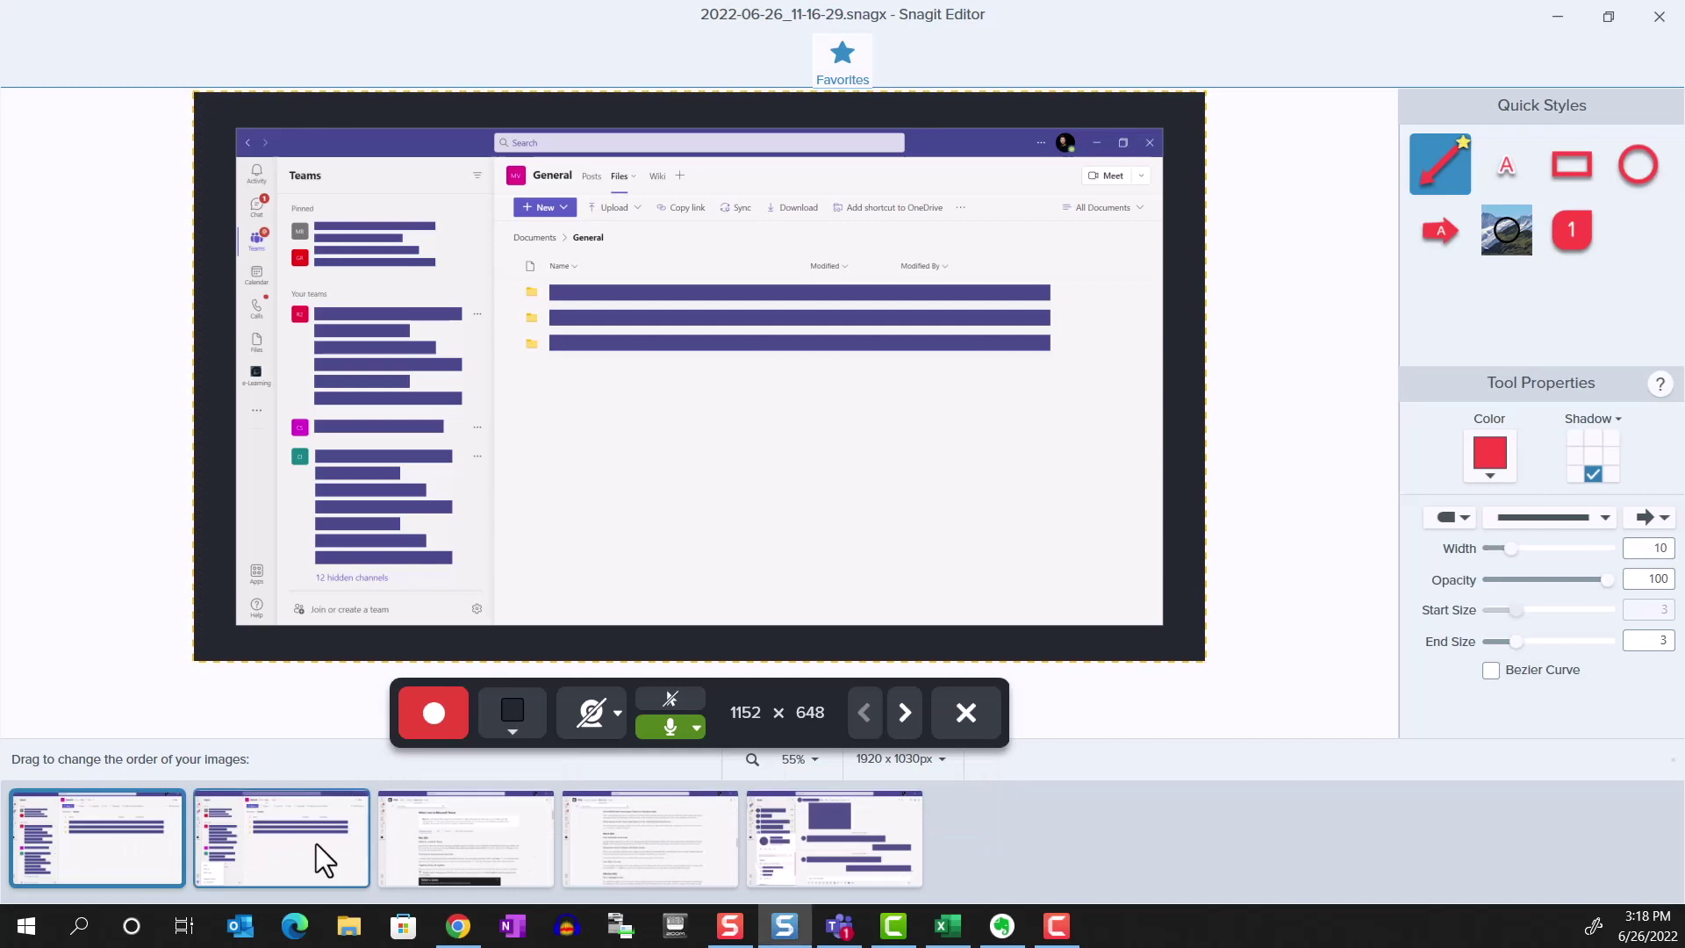
{"action": "left_click", "coordinate": [487, 841]}
{"action": "left_click", "coordinate": [634, 842]}
{"action": "left_click", "coordinate": [832, 843]}
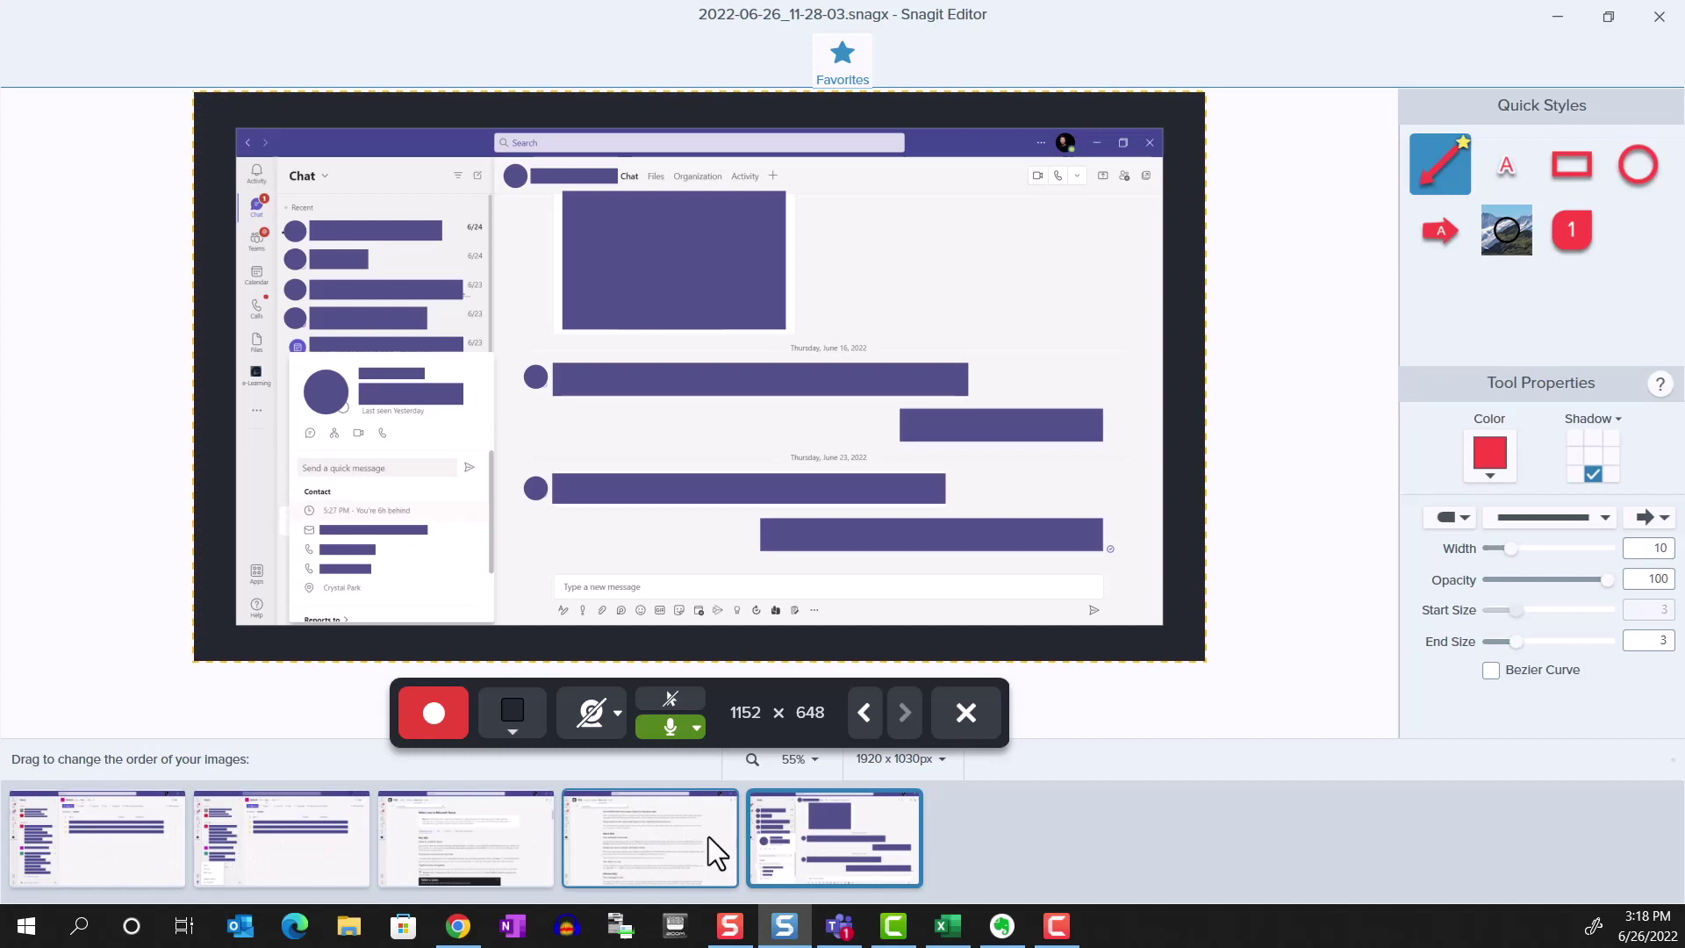
{"action": "left_click", "coordinate": [320, 867]}
{"action": "left_click", "coordinate": [505, 858]}
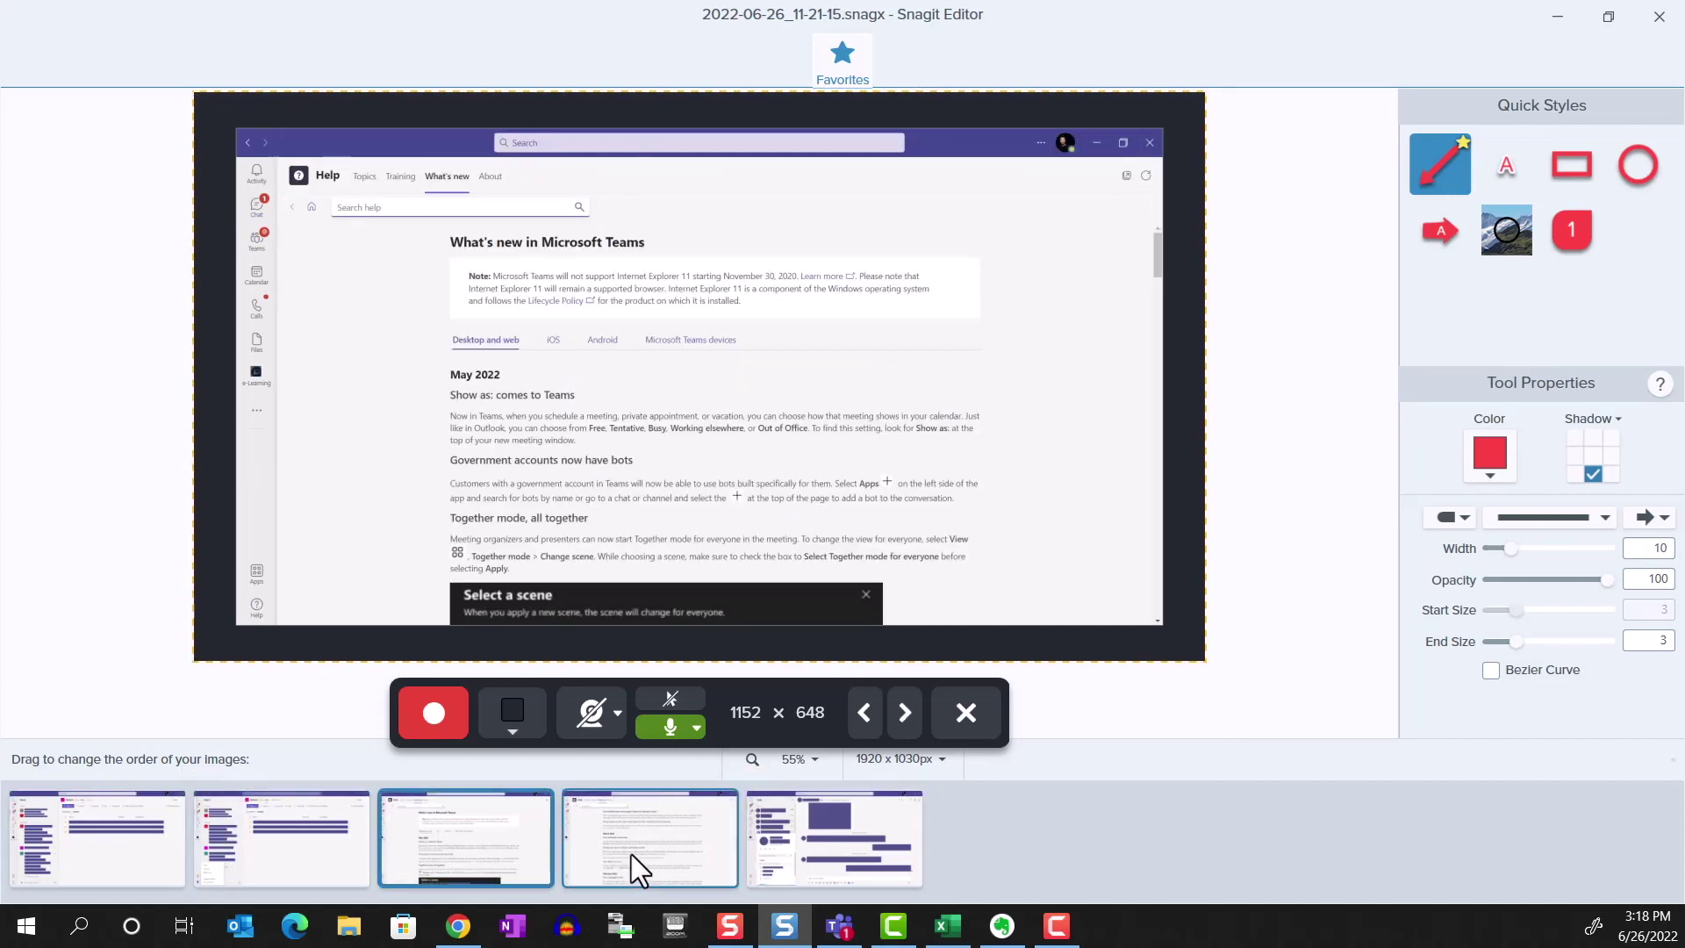
{"action": "left_click", "coordinate": [630, 855]}
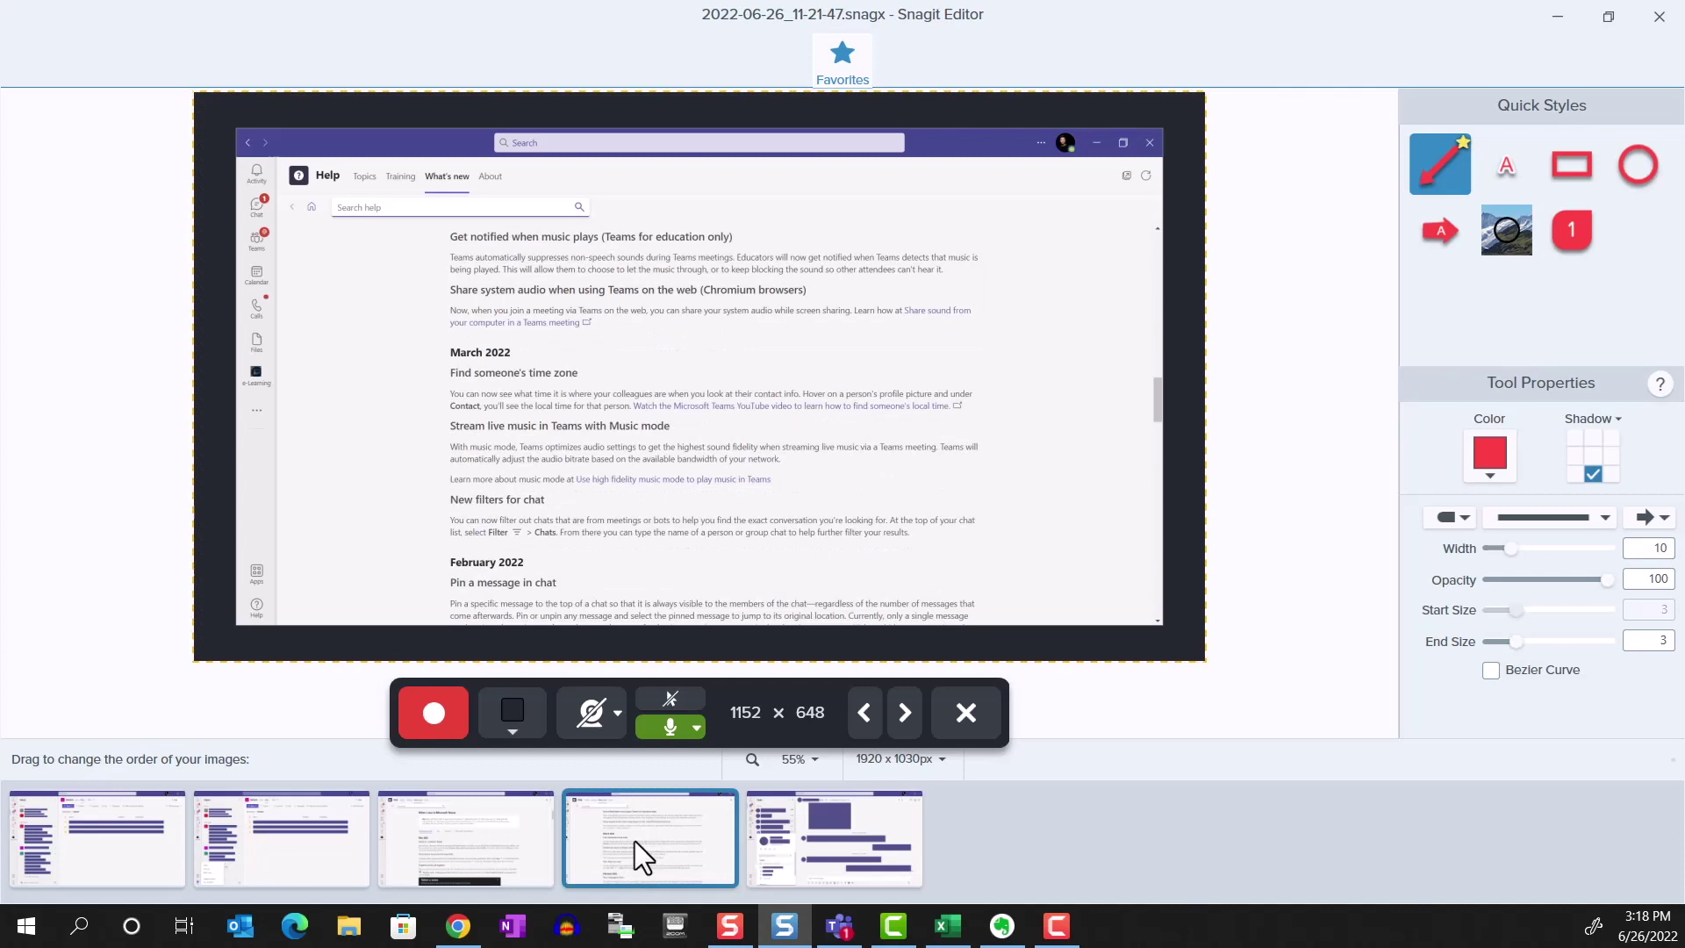
{"action": "left_click_drag", "start_coordinate": [635, 841], "coordinate": [582, 817]}
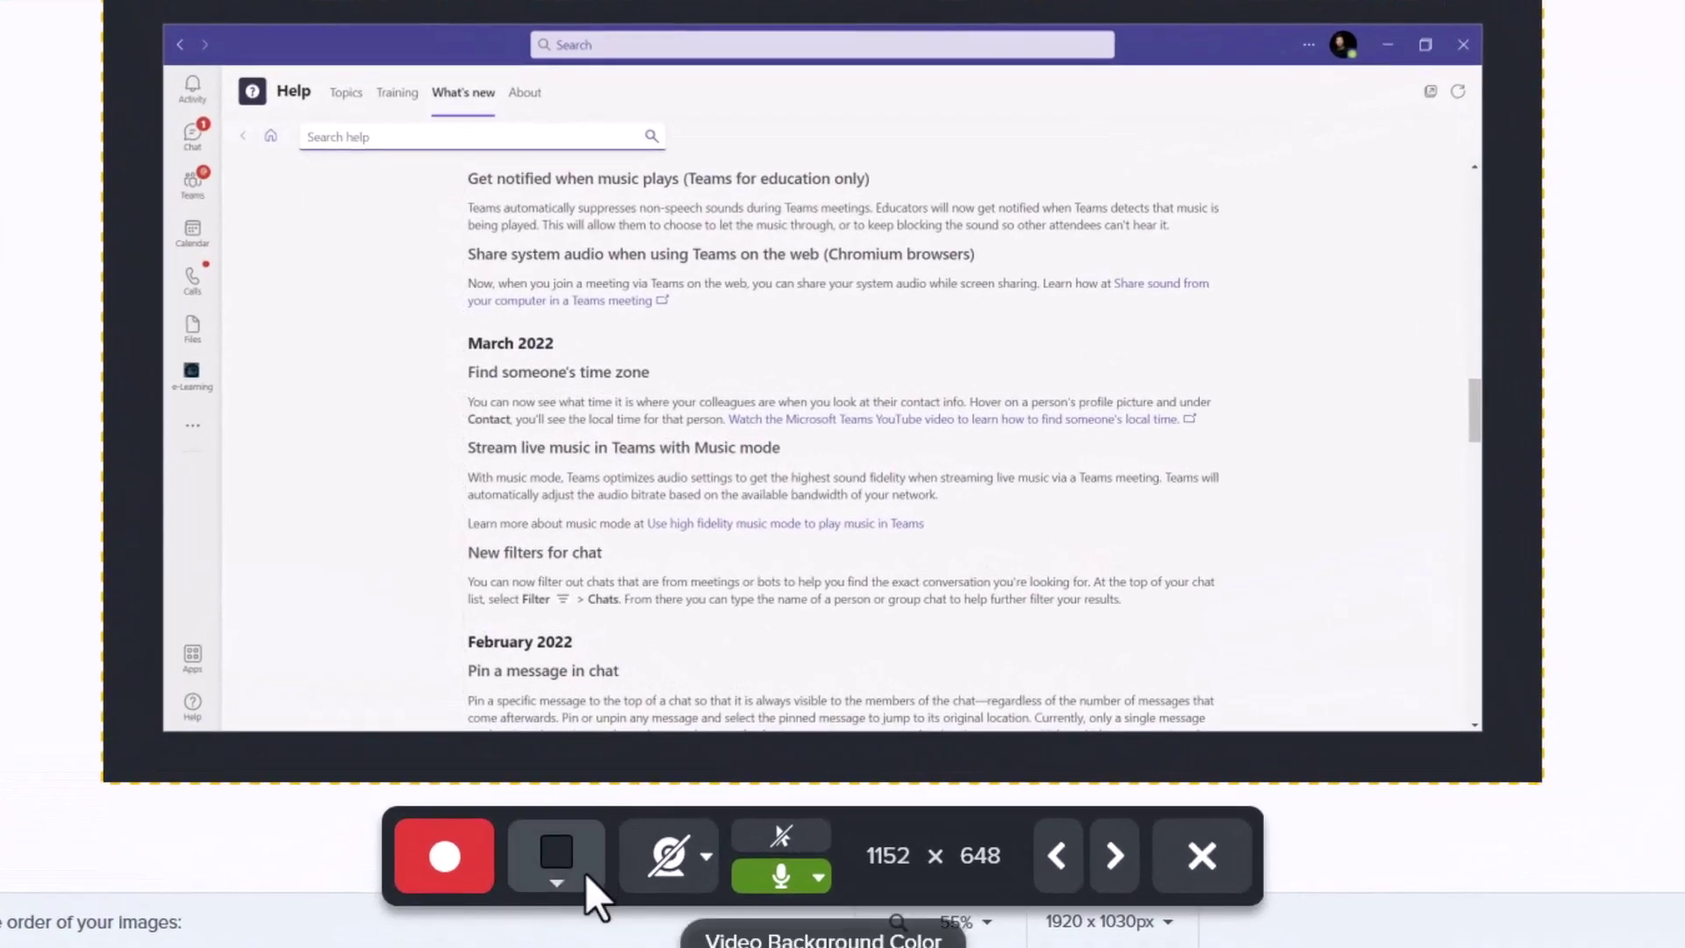
- Make the video background color black after briefly trying teal
{"action": "left_click", "coordinate": [584, 871]}
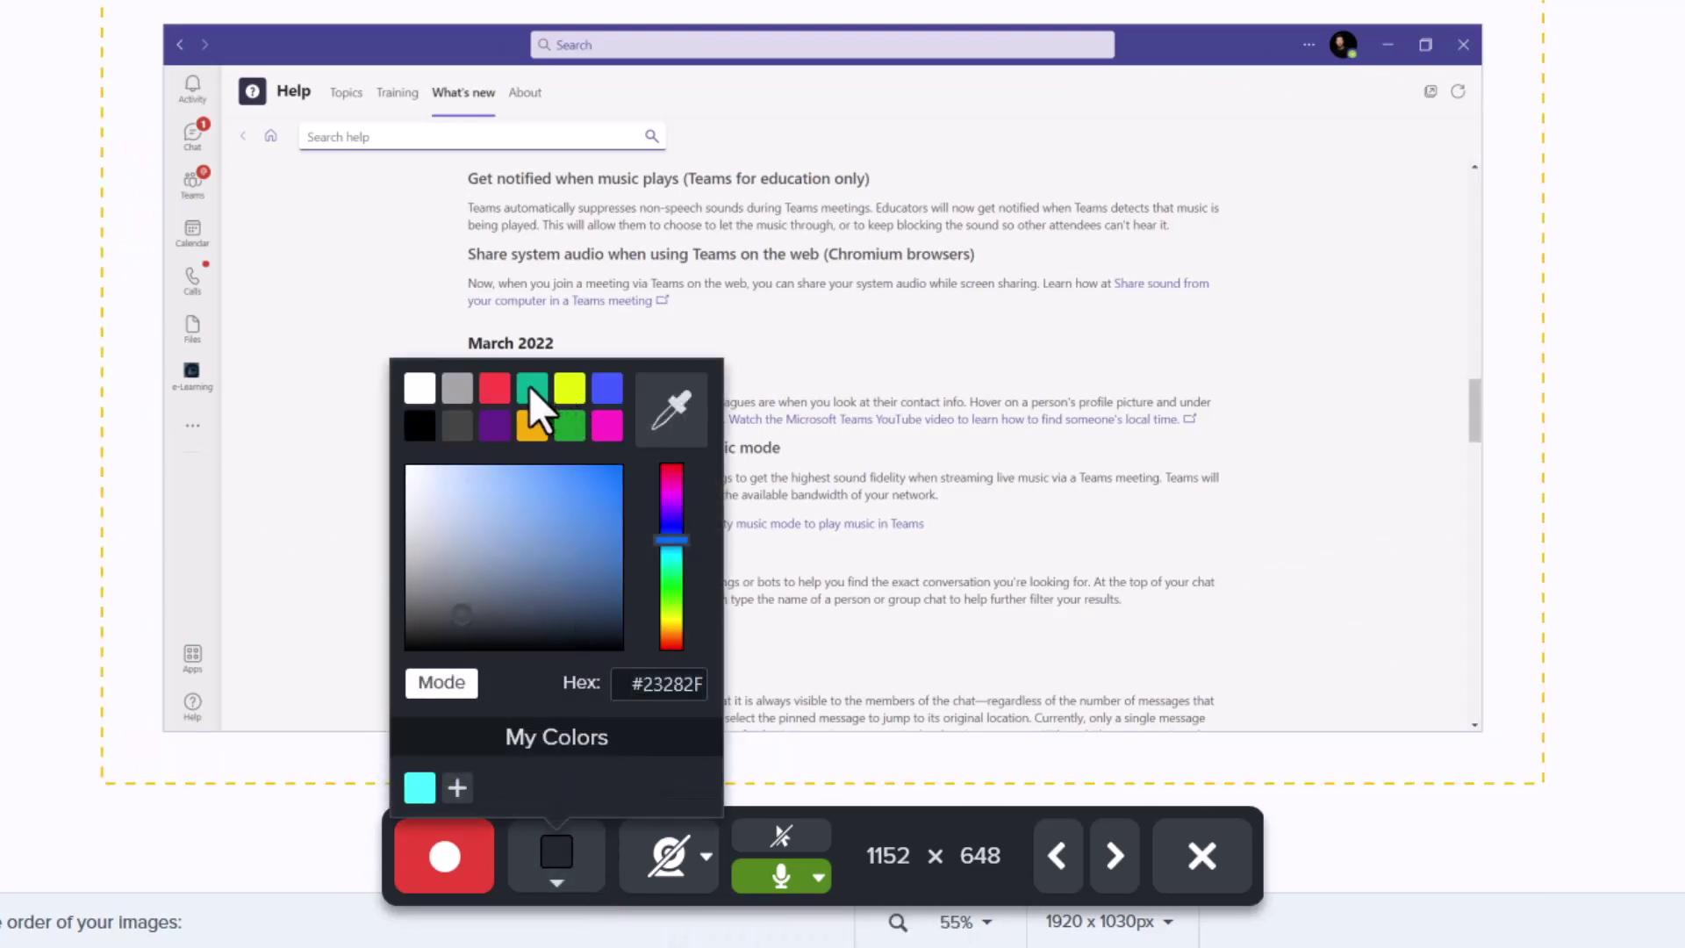
{"action": "left_click", "coordinate": [530, 387]}
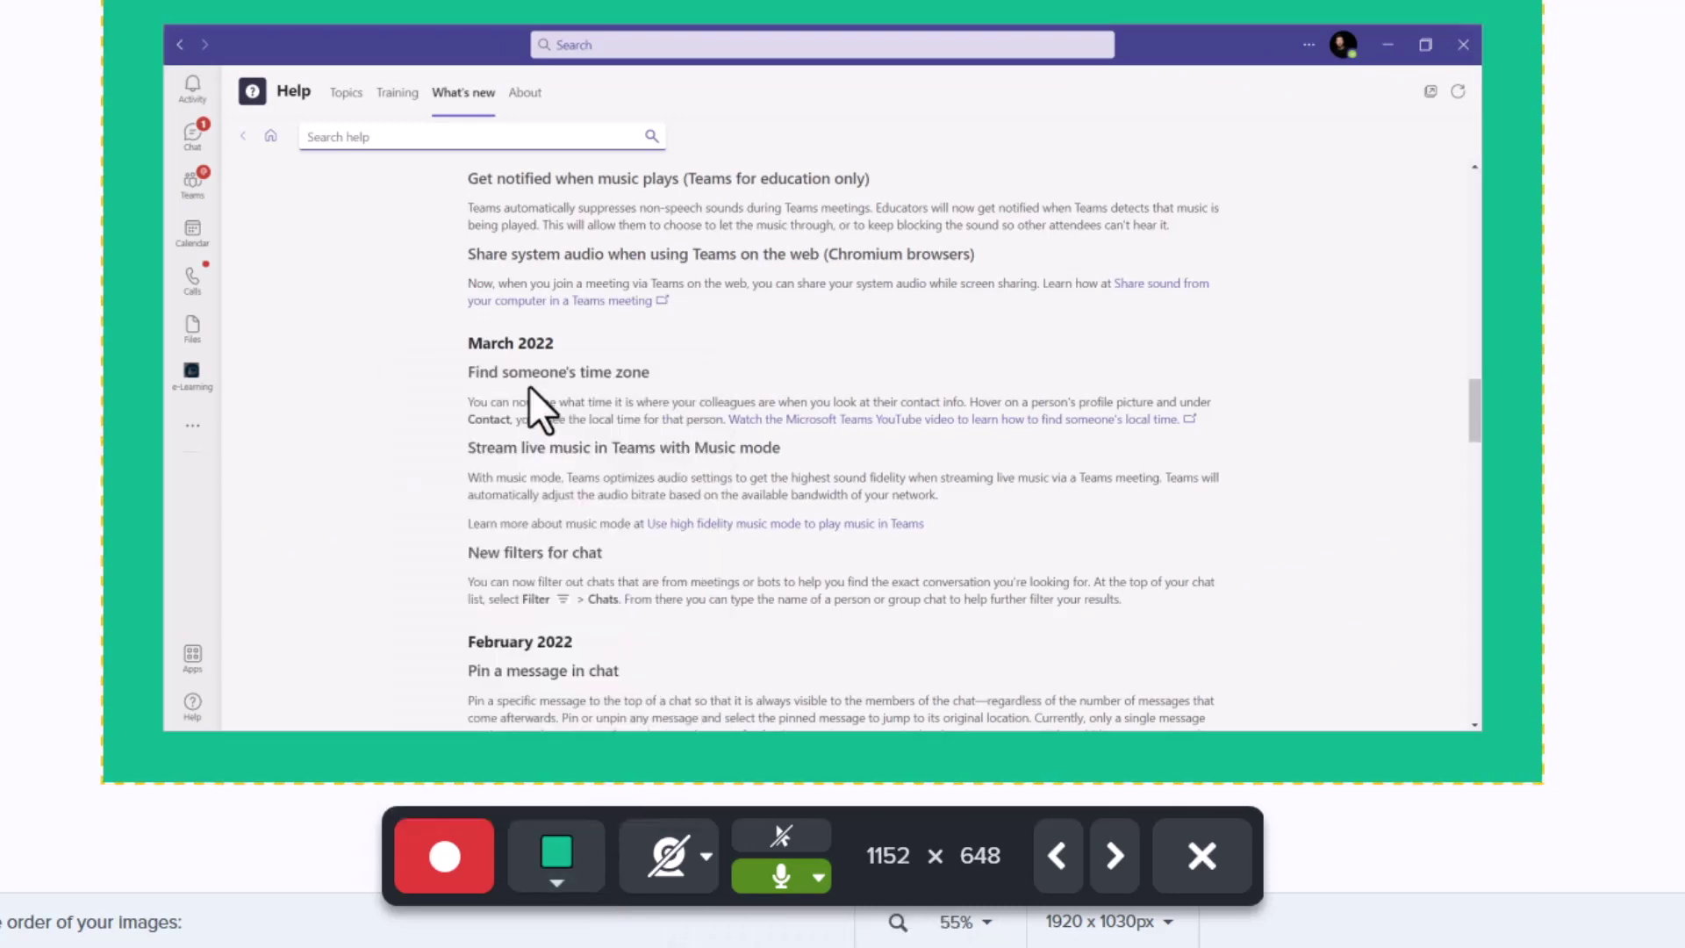
{"action": "left_click", "coordinate": [562, 857]}
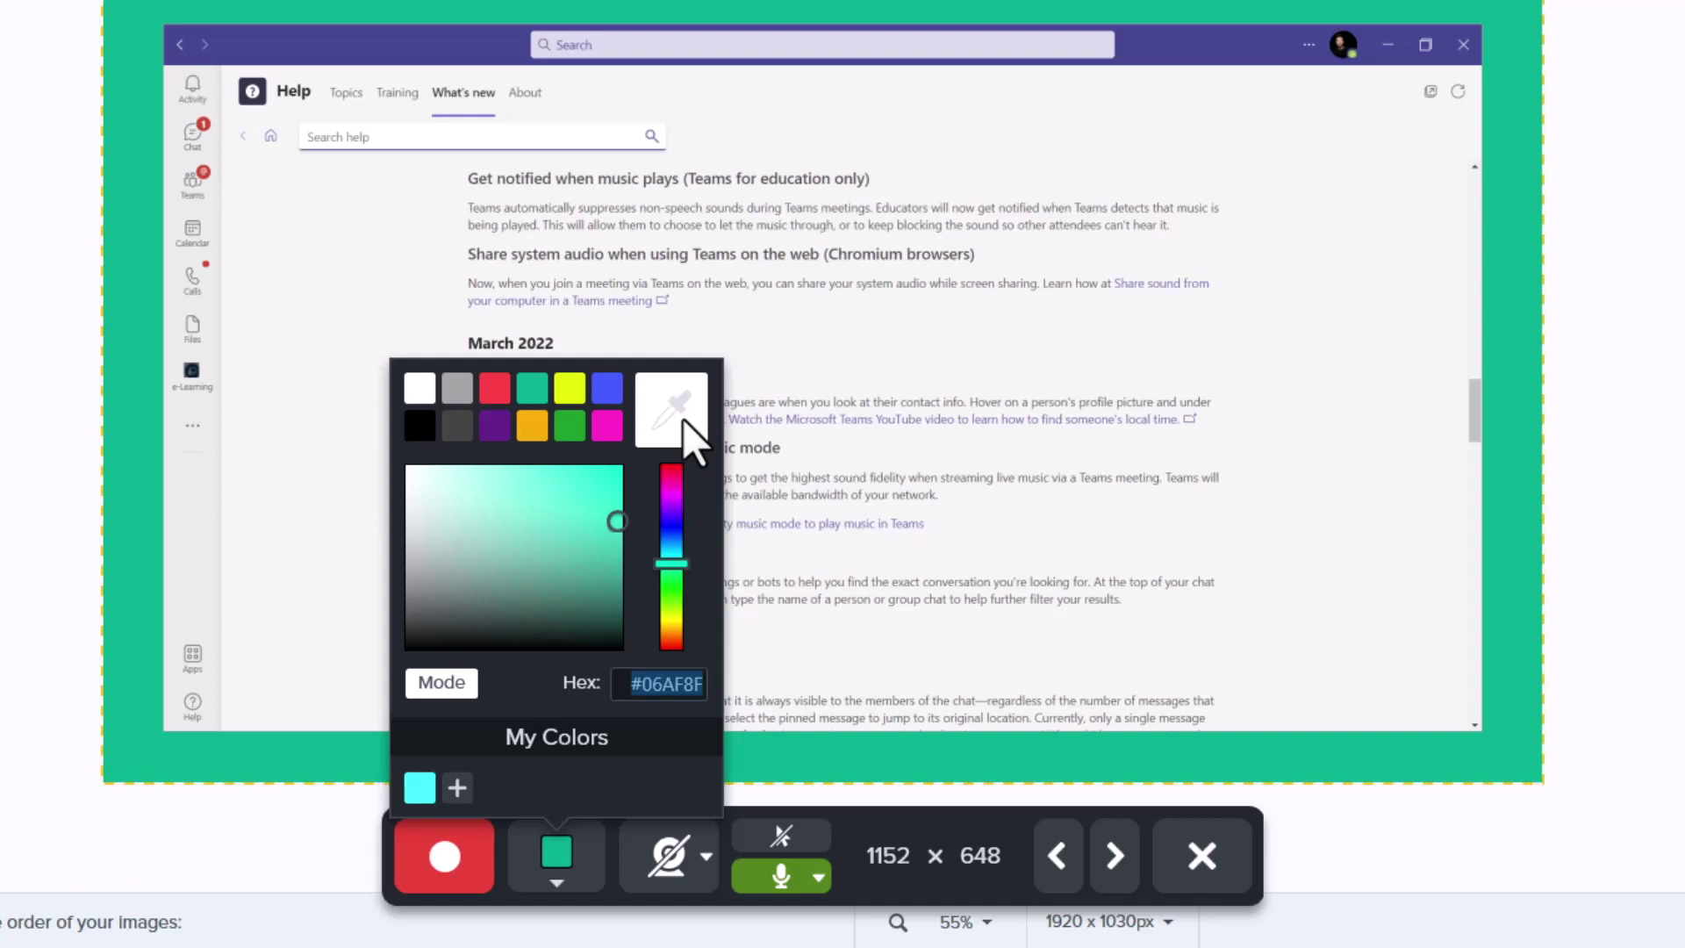
{"action": "left_click", "coordinate": [422, 423]}
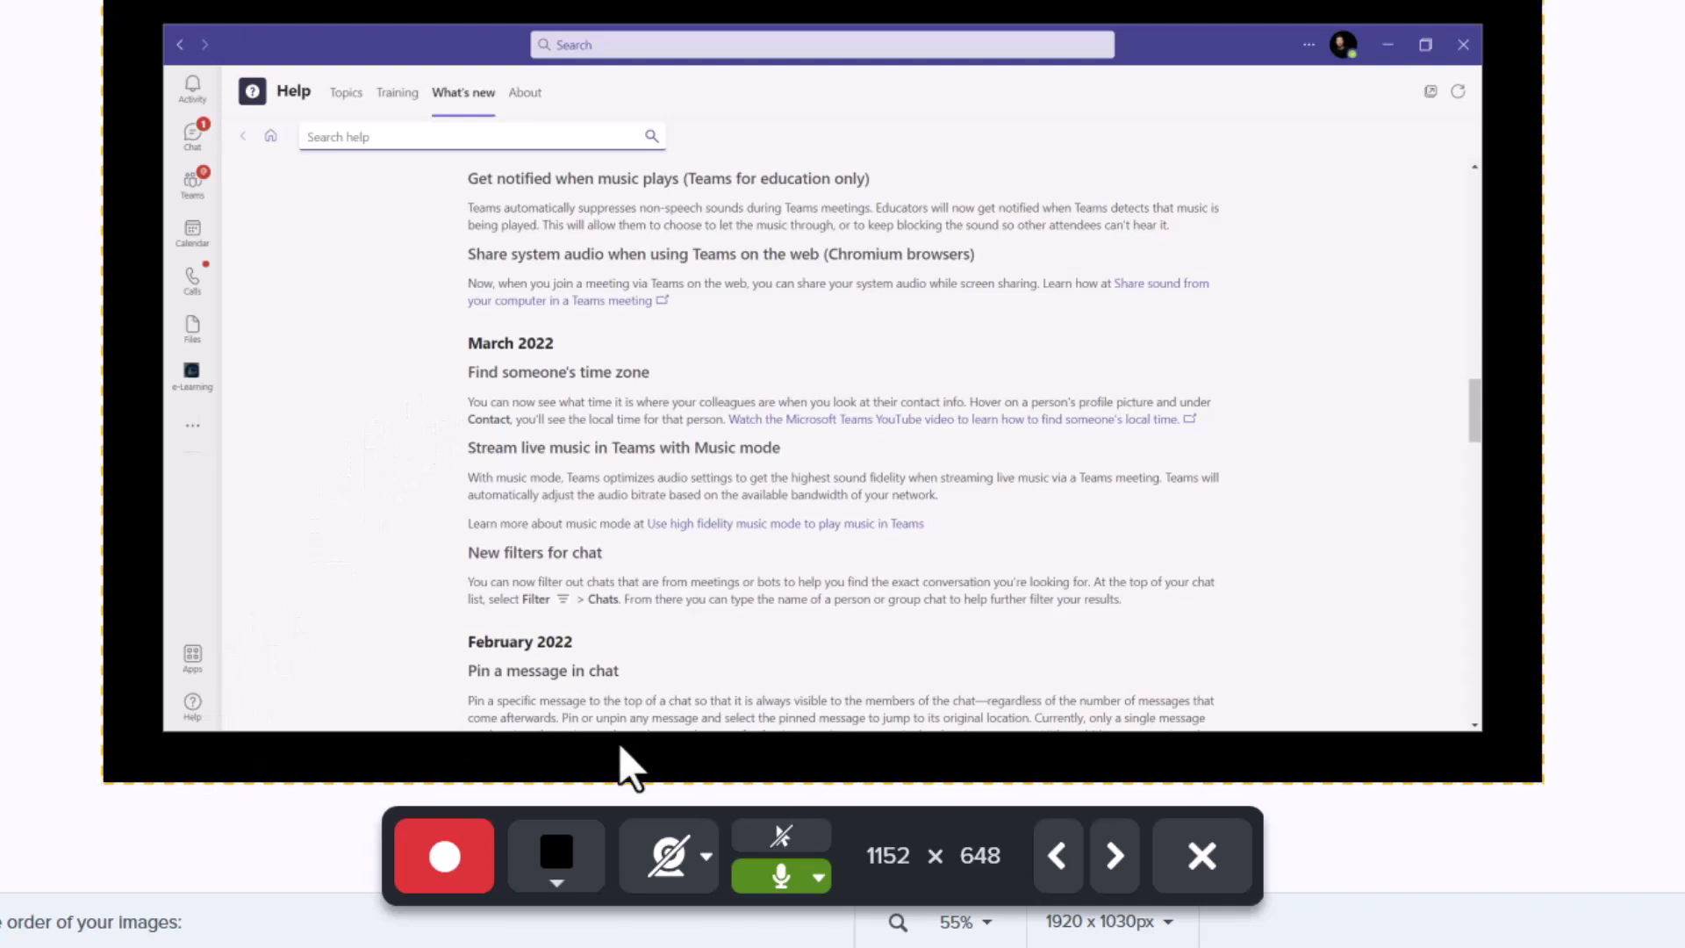
- Add the Cam Link 4K webcam overlay, enlarged and placed in the screenshot's lower-right corner
{"action": "left_click", "coordinate": [706, 856]}
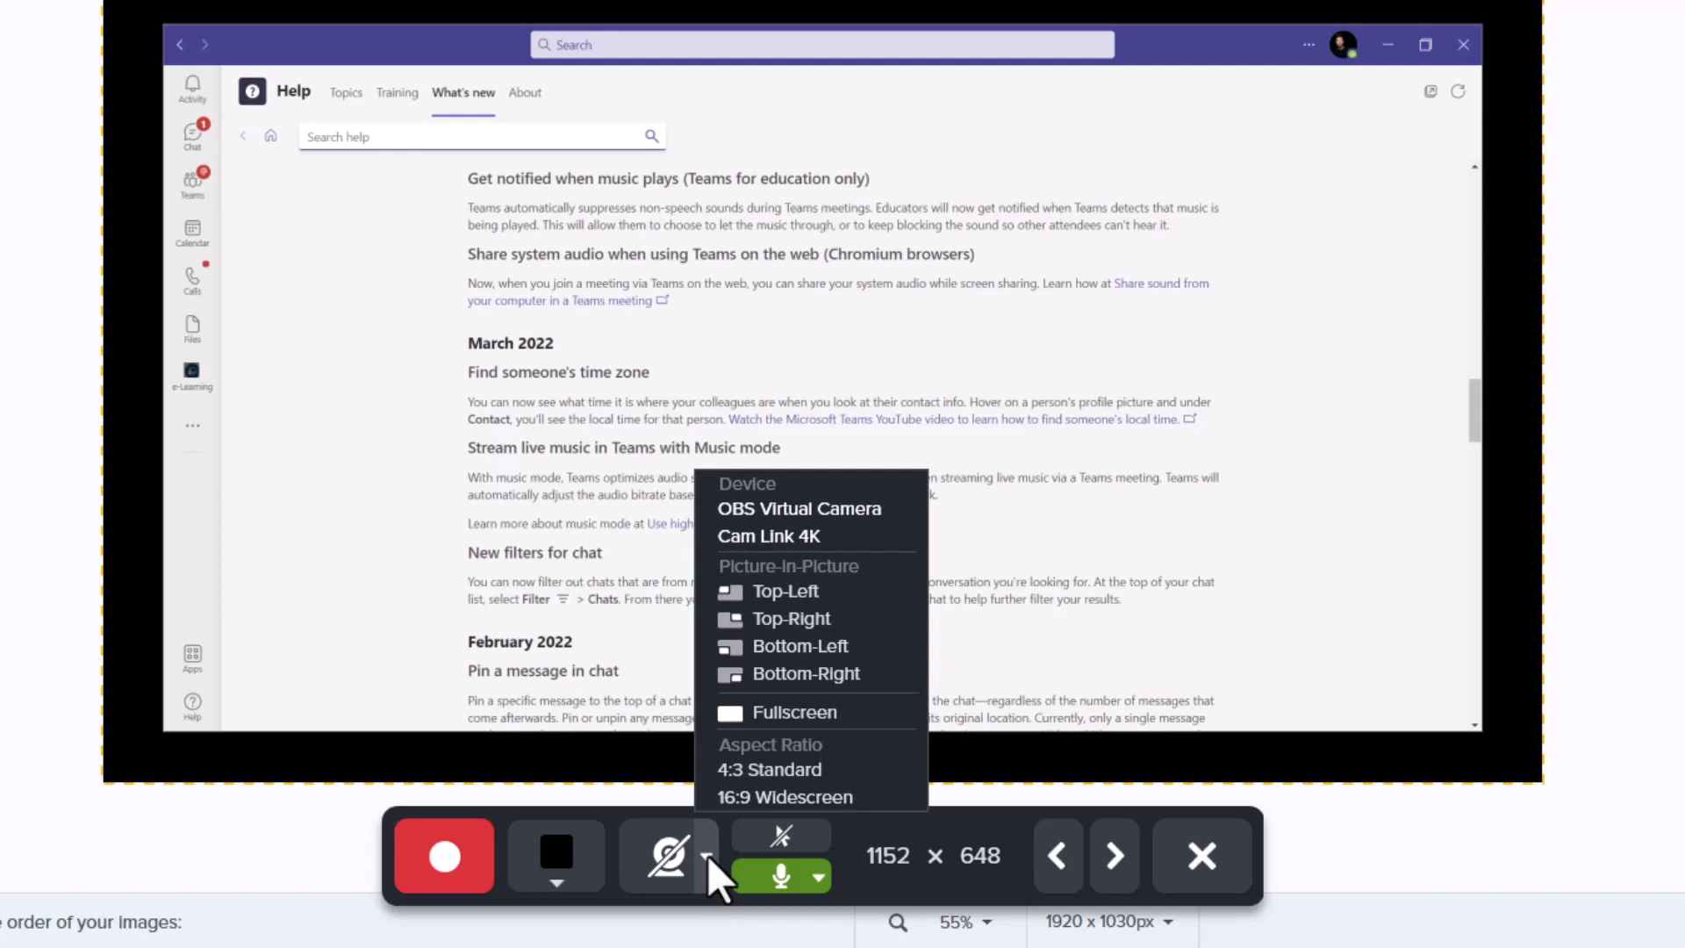
{"action": "left_click", "coordinate": [829, 539]}
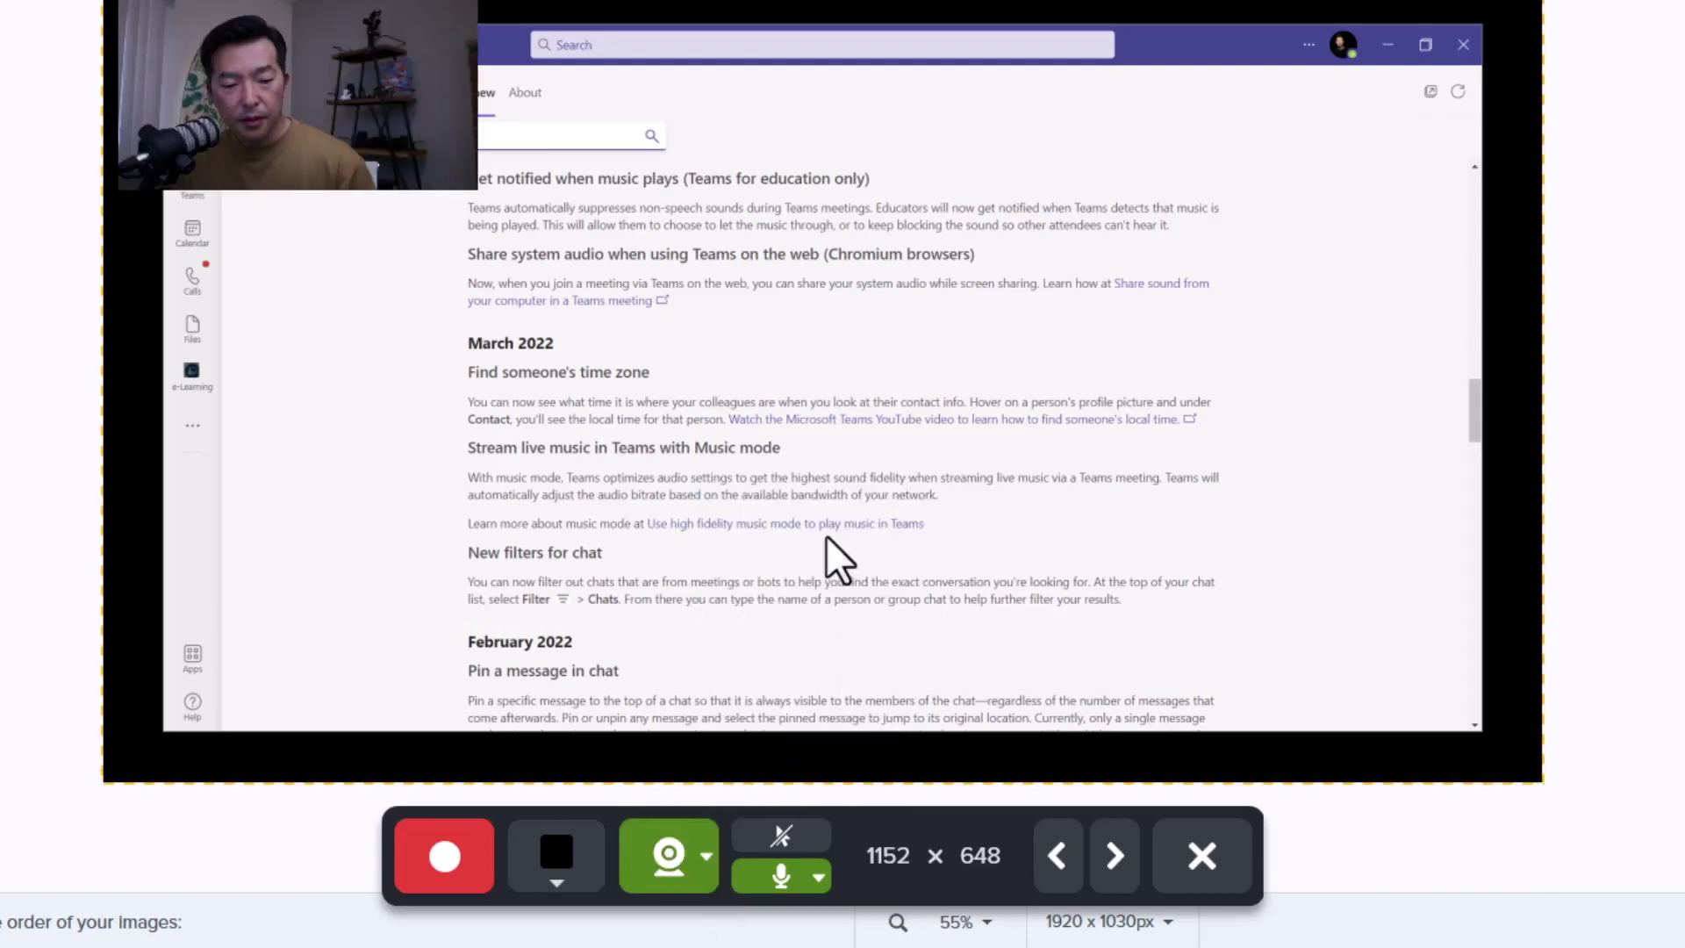
{"action": "left_click_drag", "start_coordinate": [365, 91], "coordinate": [1348, 593]}
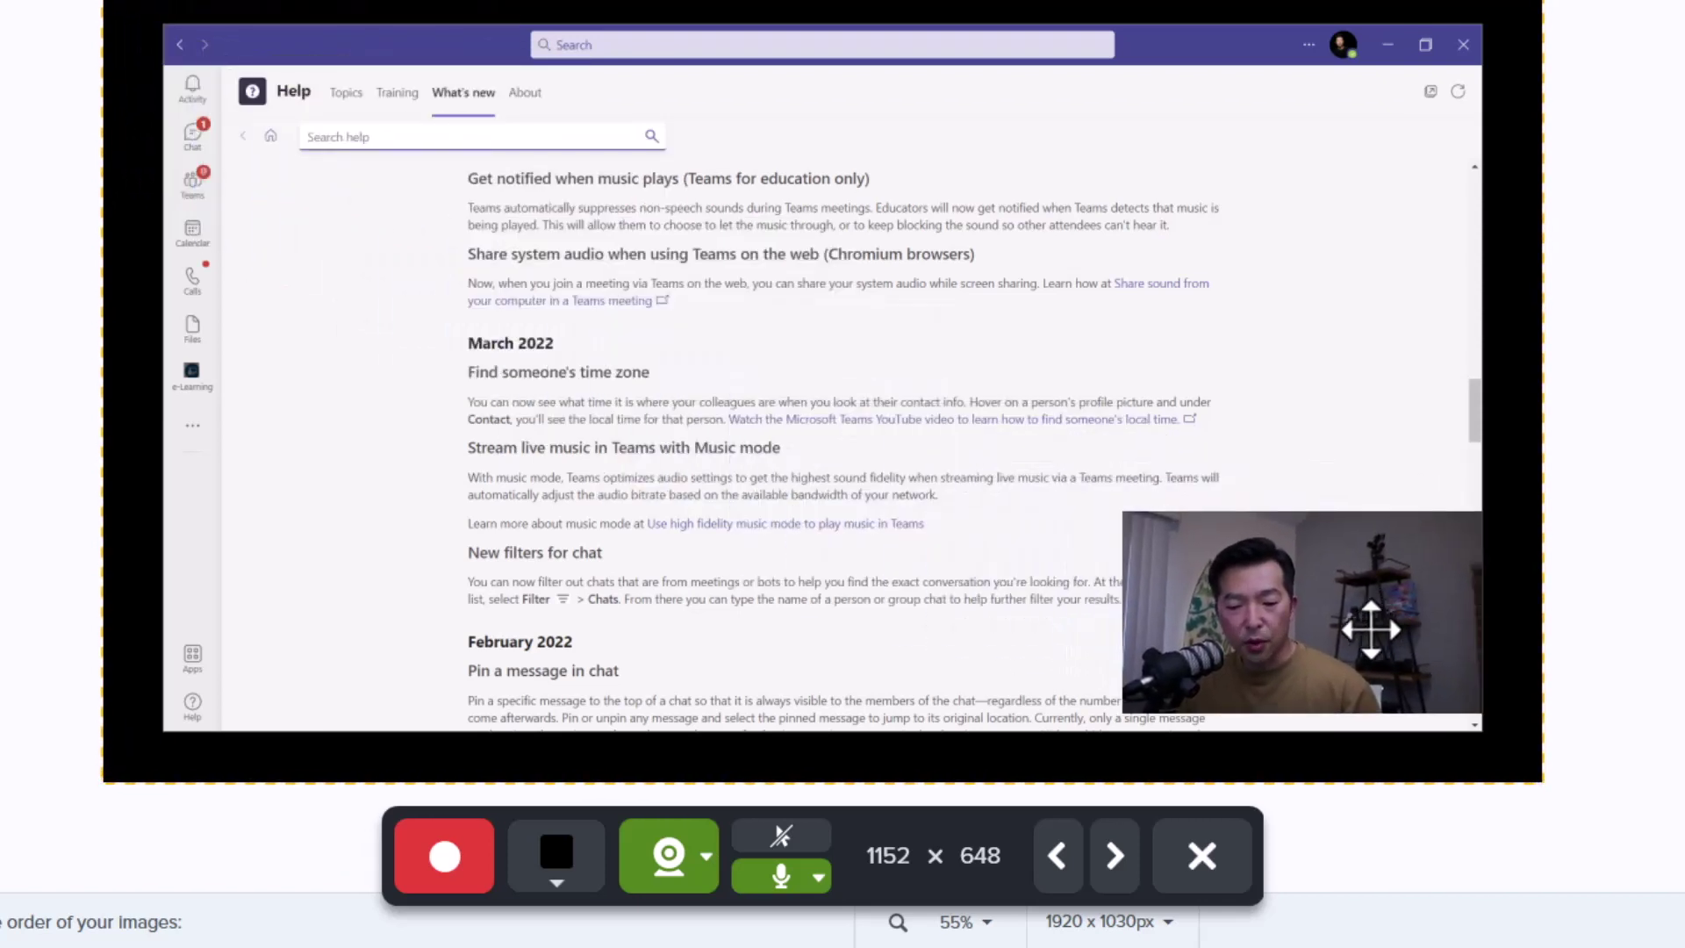
{"action": "left_click_drag", "start_coordinate": [1376, 640], "coordinate": [1327, 610]}
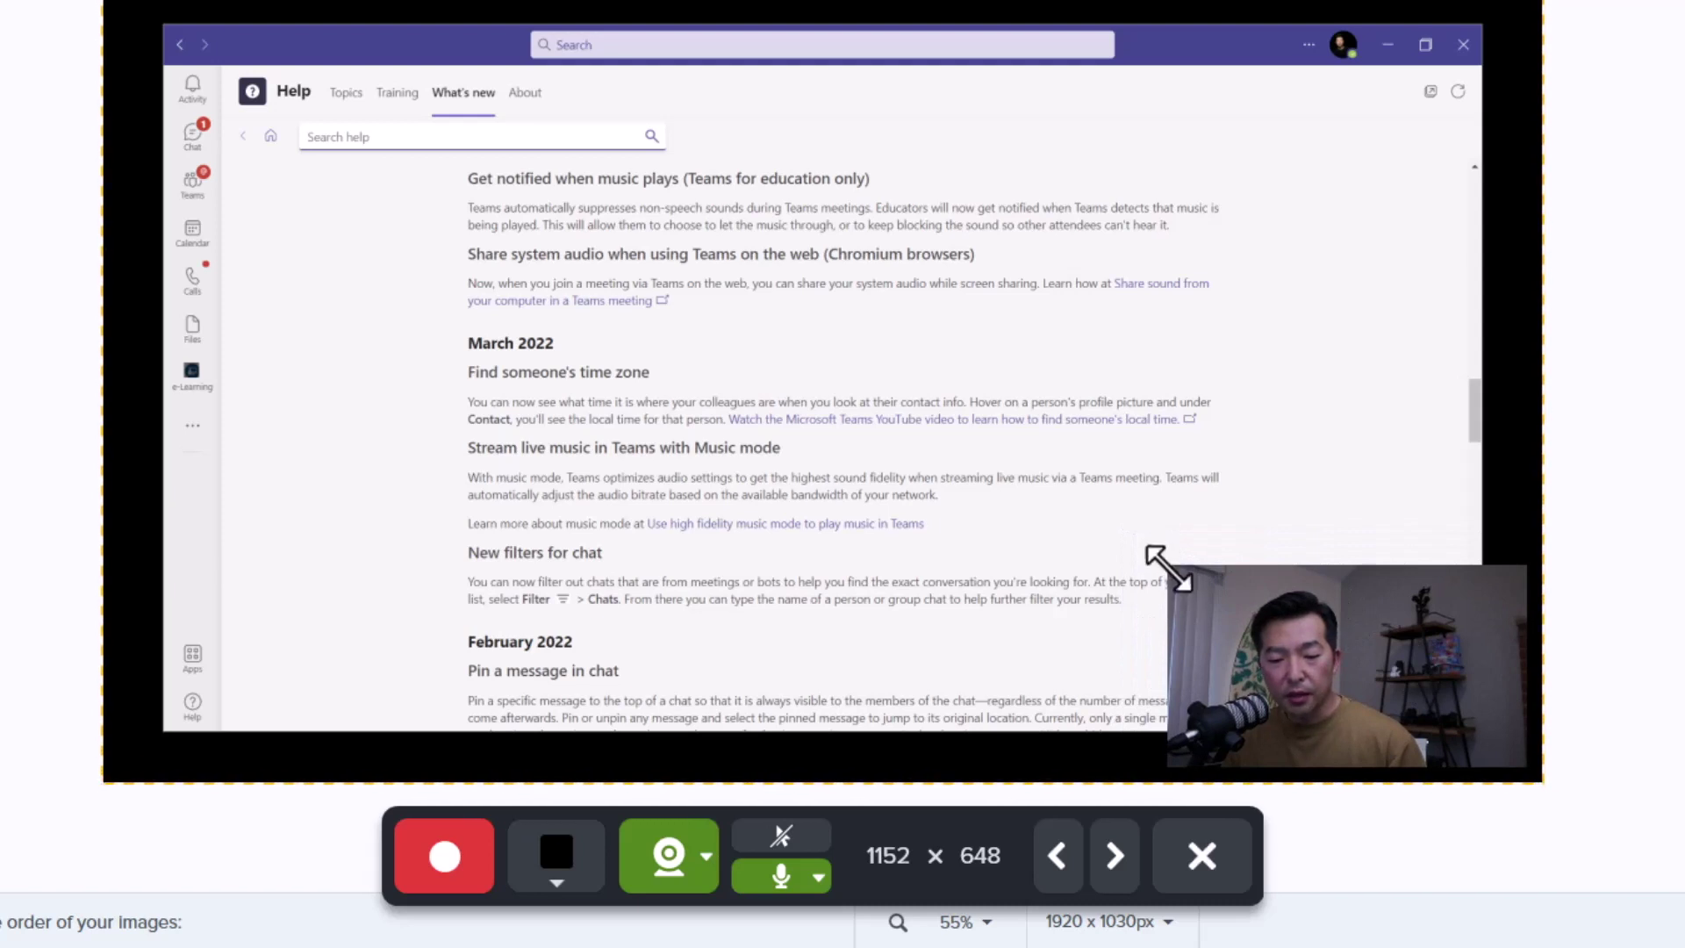
{"action": "left_click_drag", "start_coordinate": [1168, 569], "coordinate": [945, 407]}
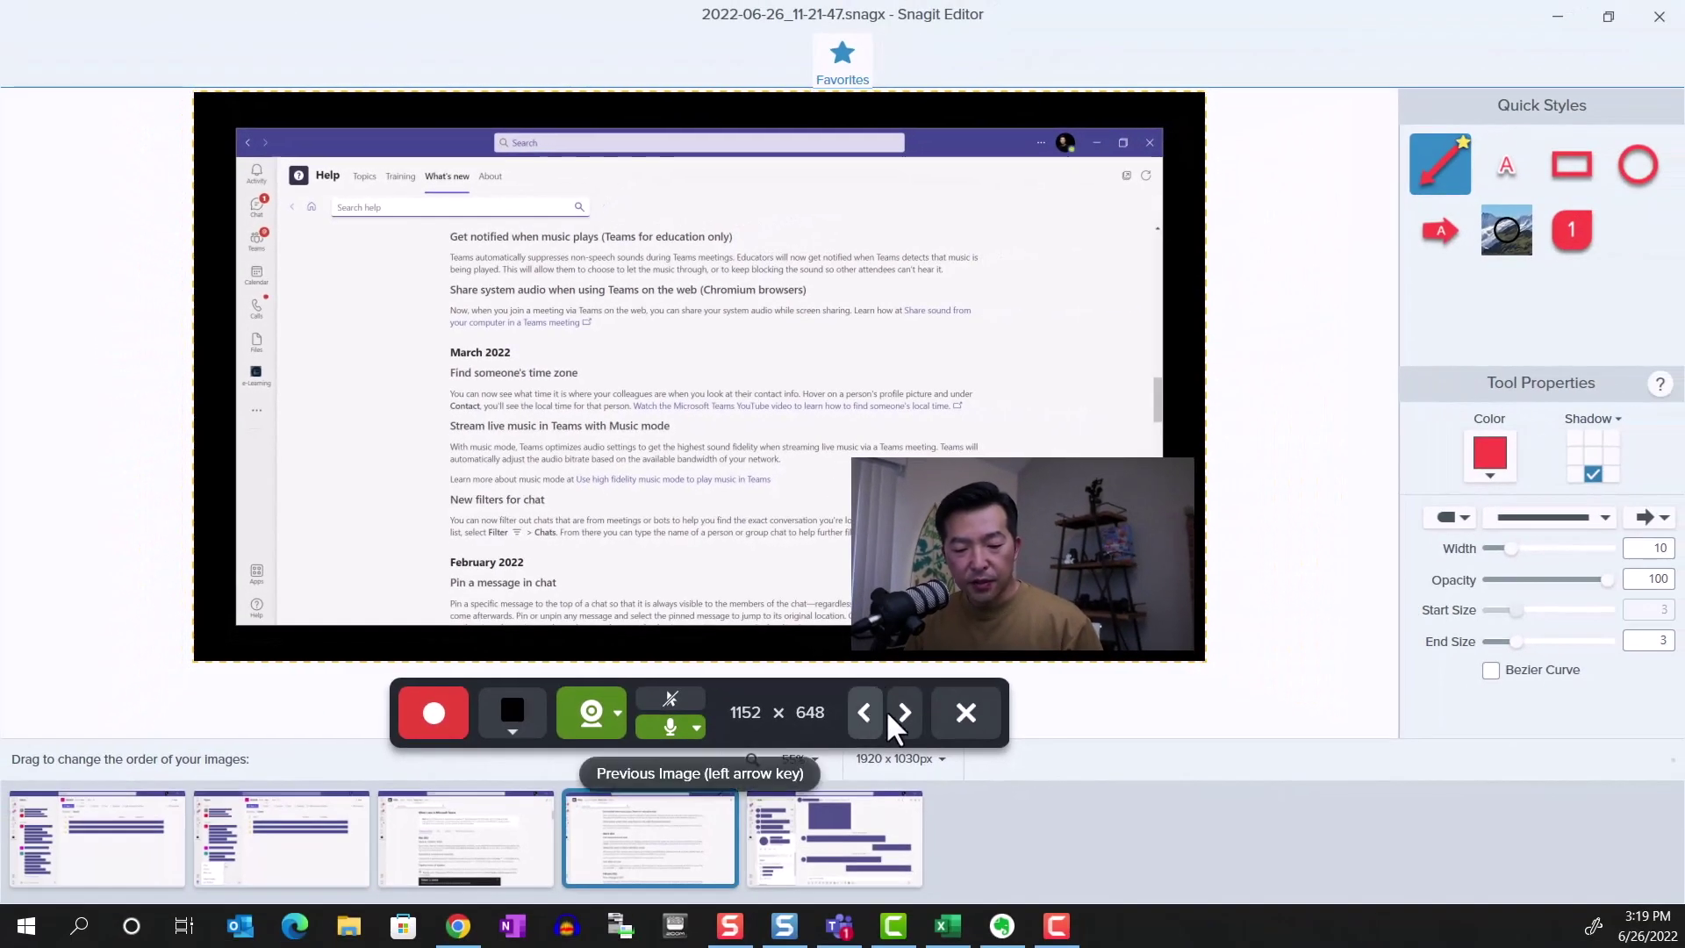
- Step back through the sequence to show the first screenshot, the Teams General Files page
{"action": "left_click", "coordinate": [867, 711]}
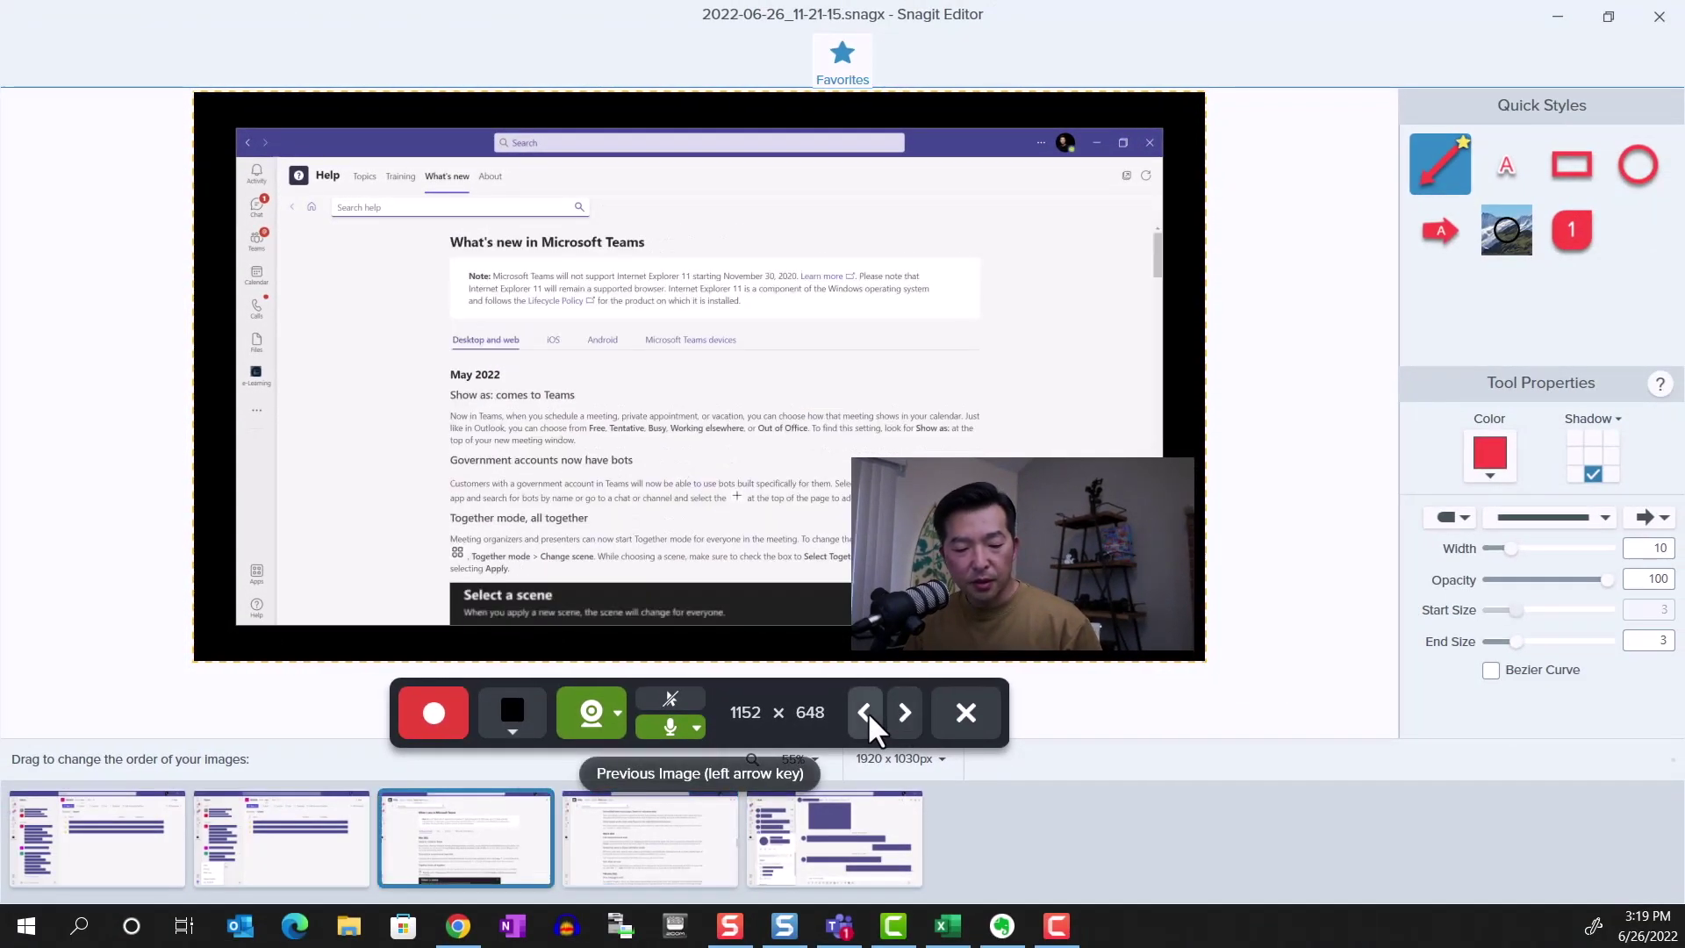
{"action": "left_click", "coordinate": [867, 711]}
{"action": "left_click", "coordinate": [867, 711]}
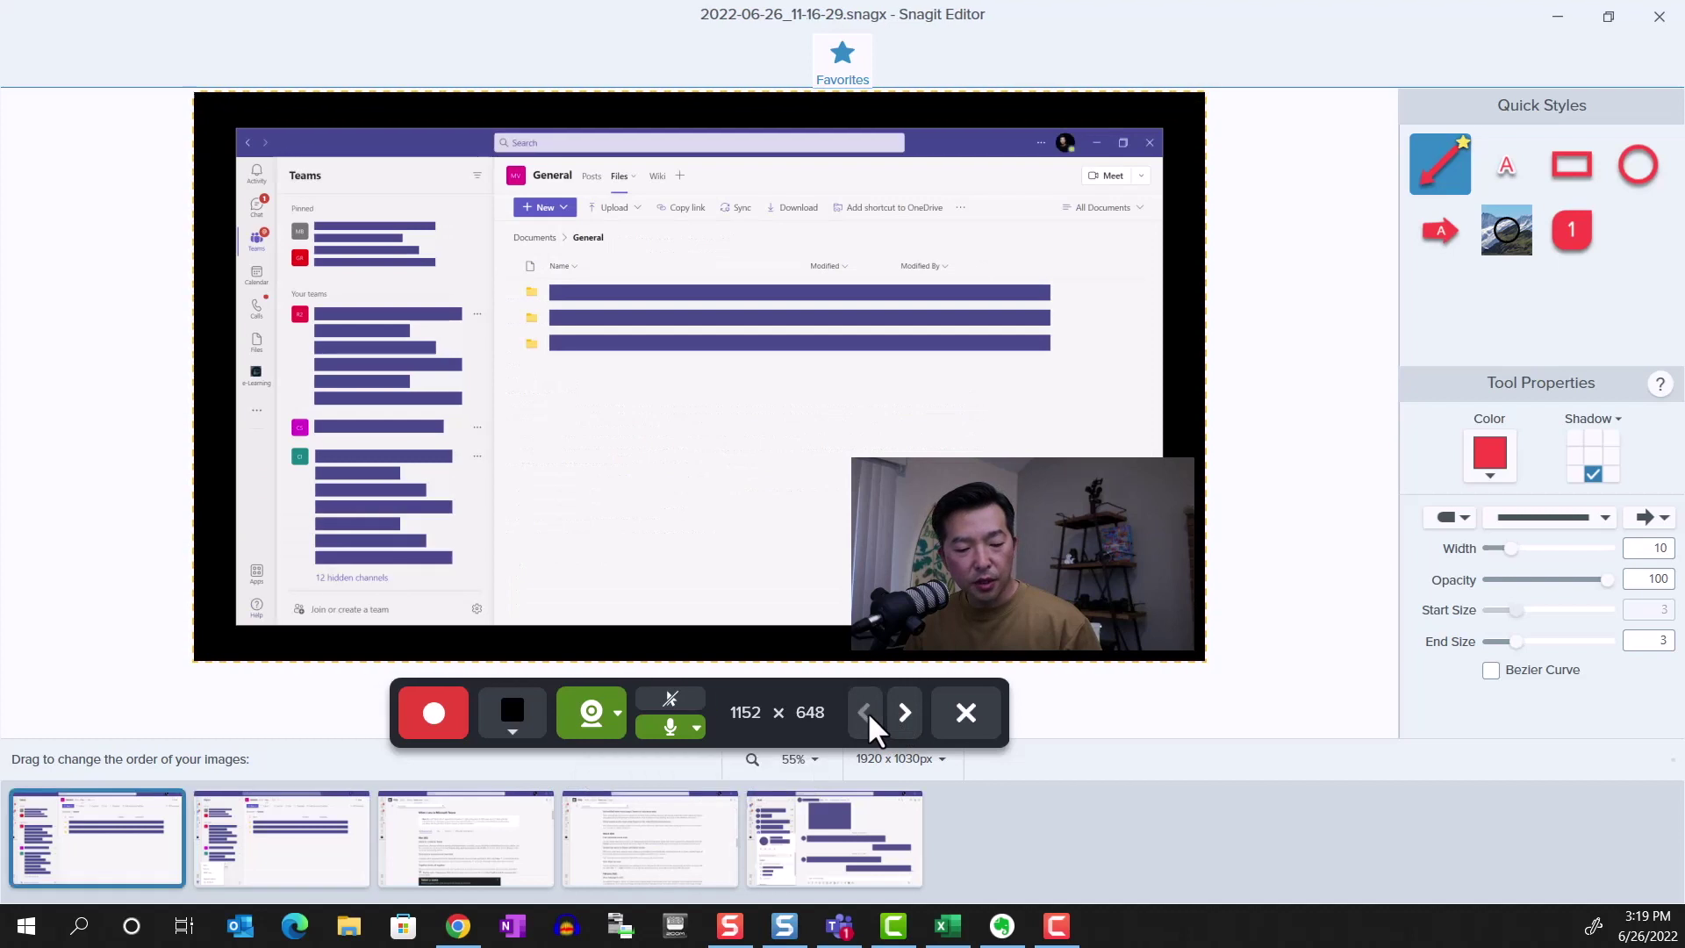
{"action": "left_click", "coordinate": [901, 709]}
{"action": "key", "text": "Left"}
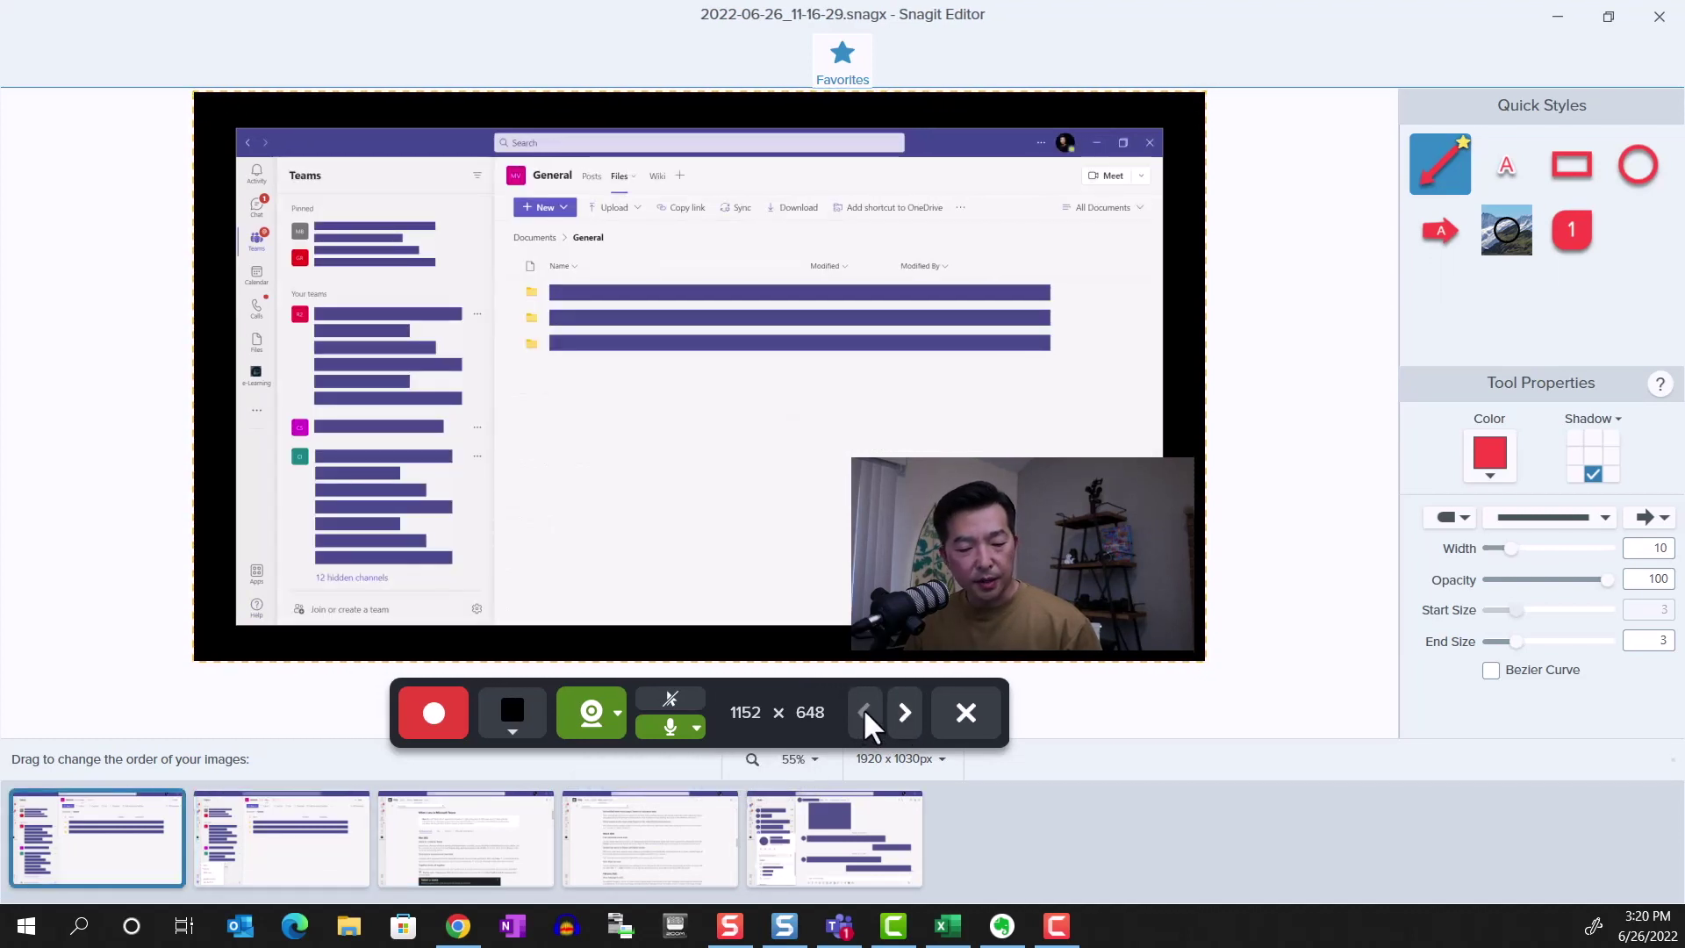
- Set Microphone (ZOOM P4 Audio) as the audio input, leaving cursor capture off
{"action": "left_click", "coordinate": [686, 693]}
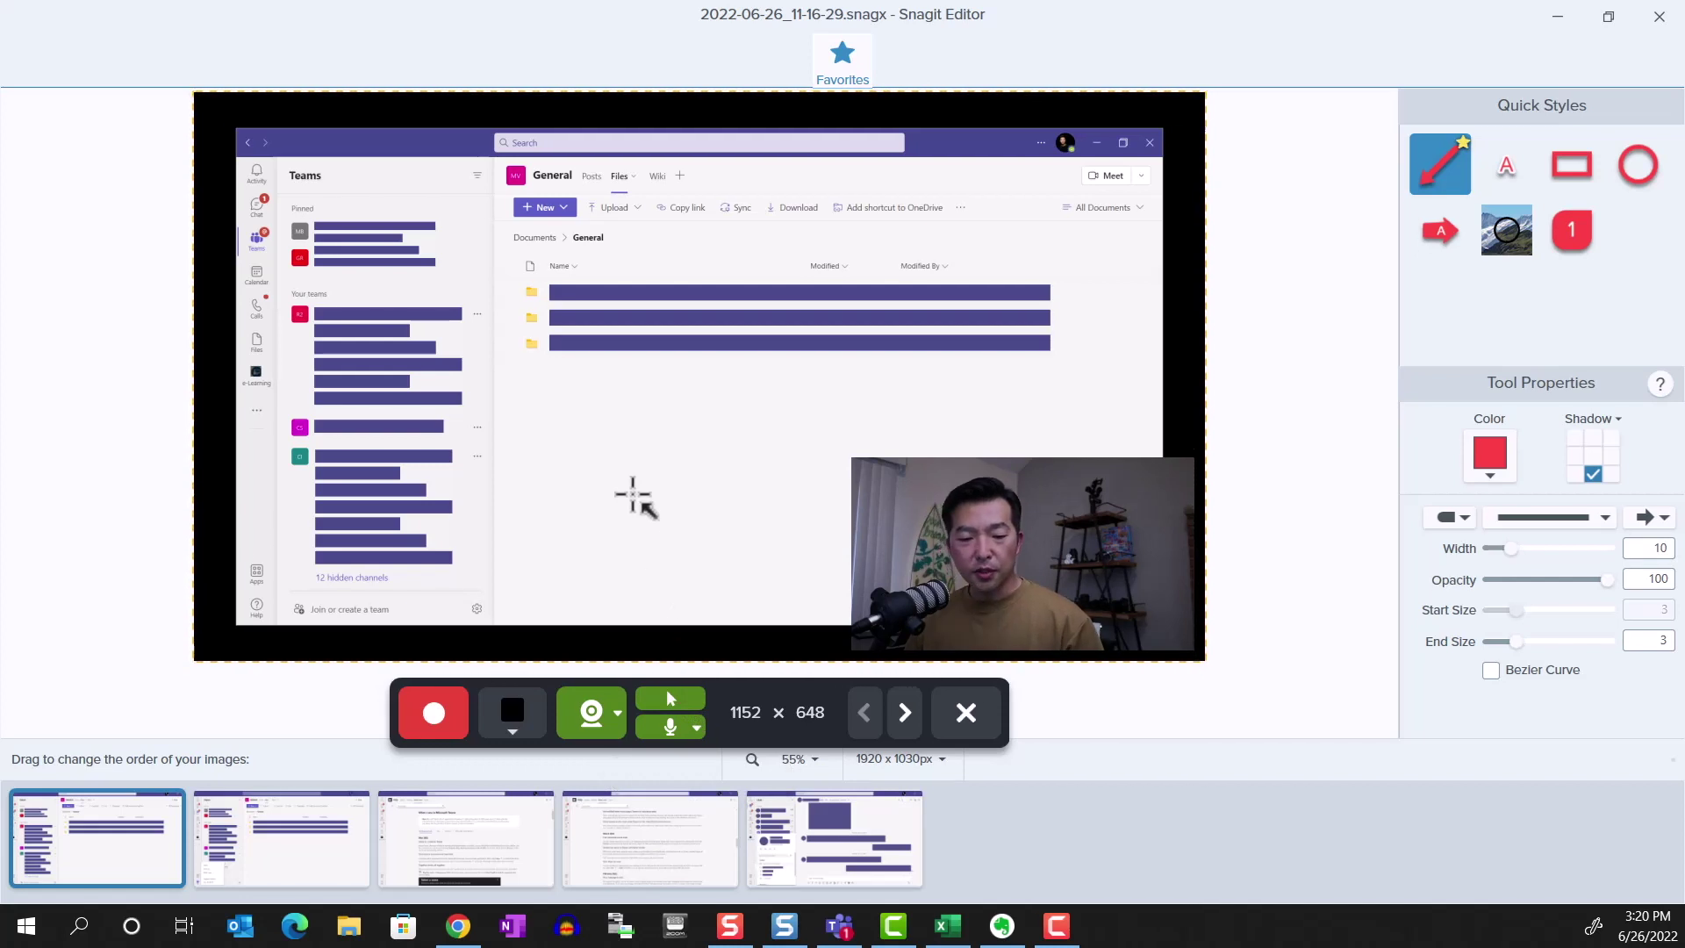
{"action": "left_click", "coordinate": [686, 693]}
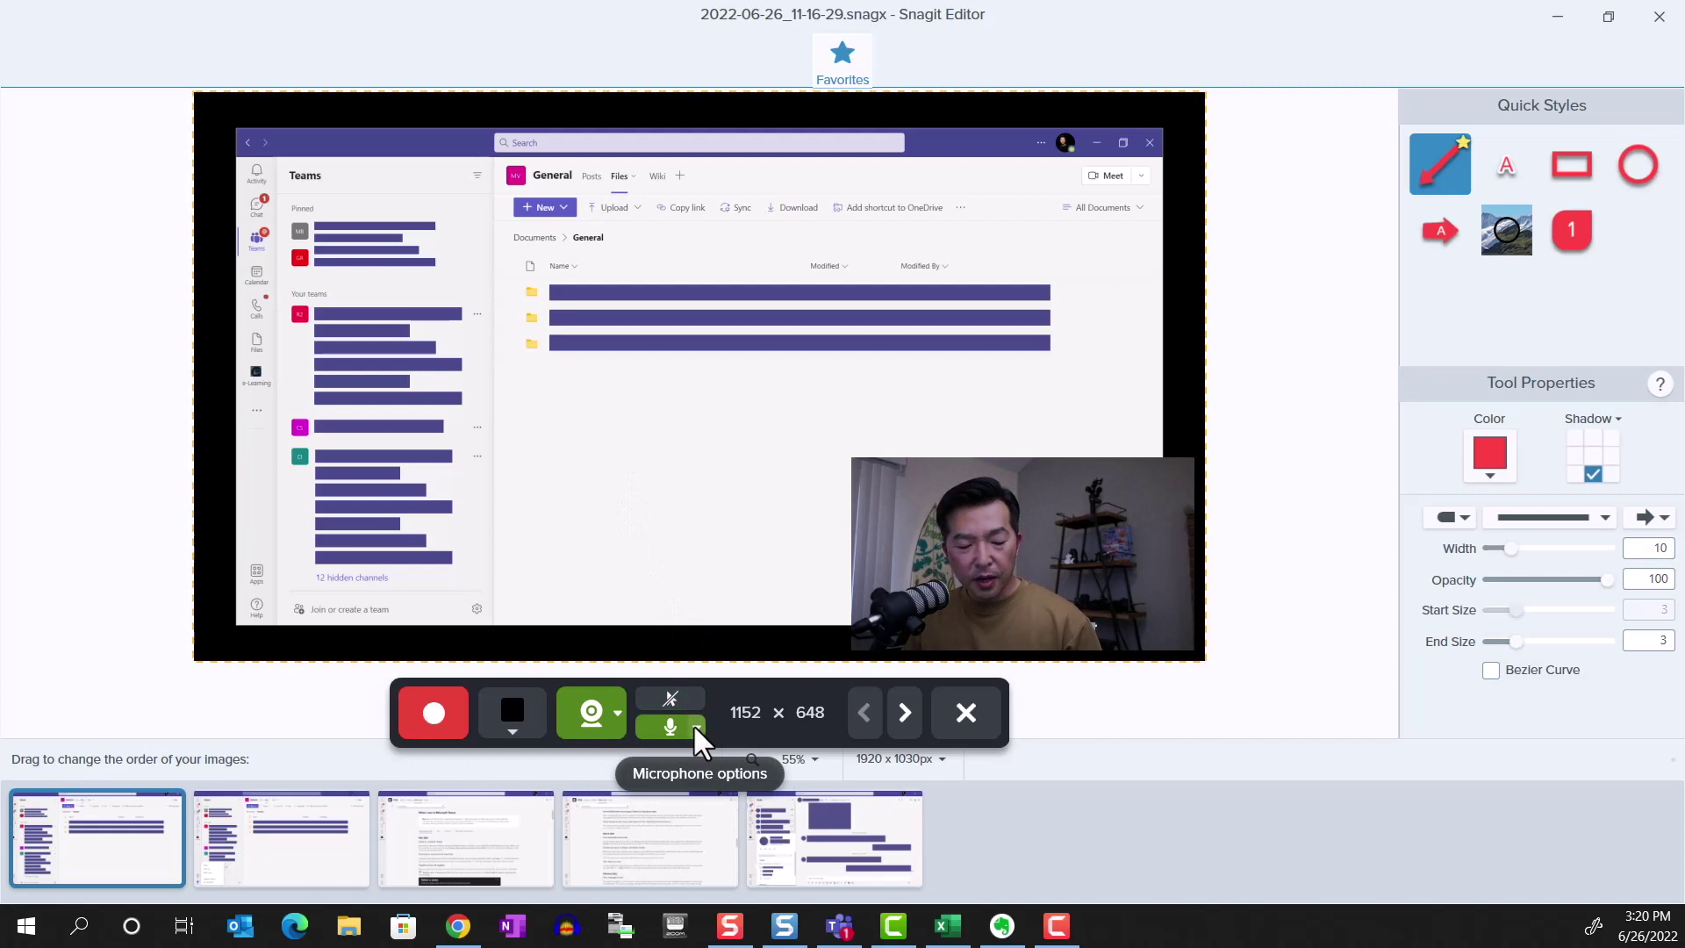
{"action": "left_click", "coordinate": [693, 723]}
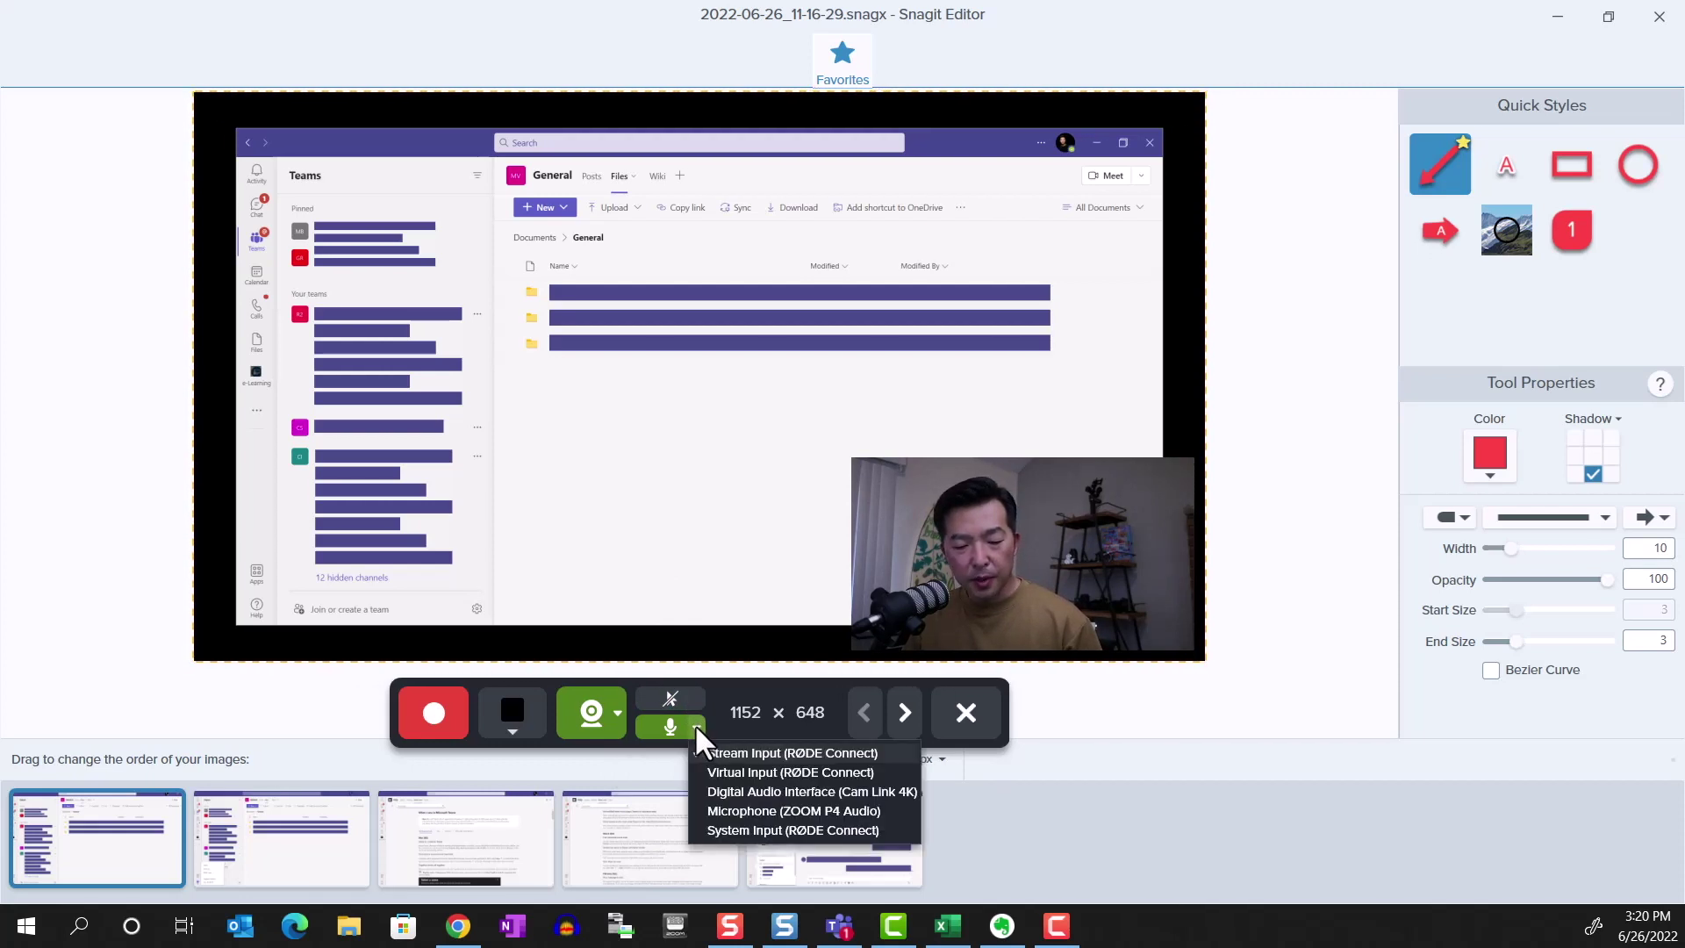
{"action": "left_click", "coordinate": [766, 811]}
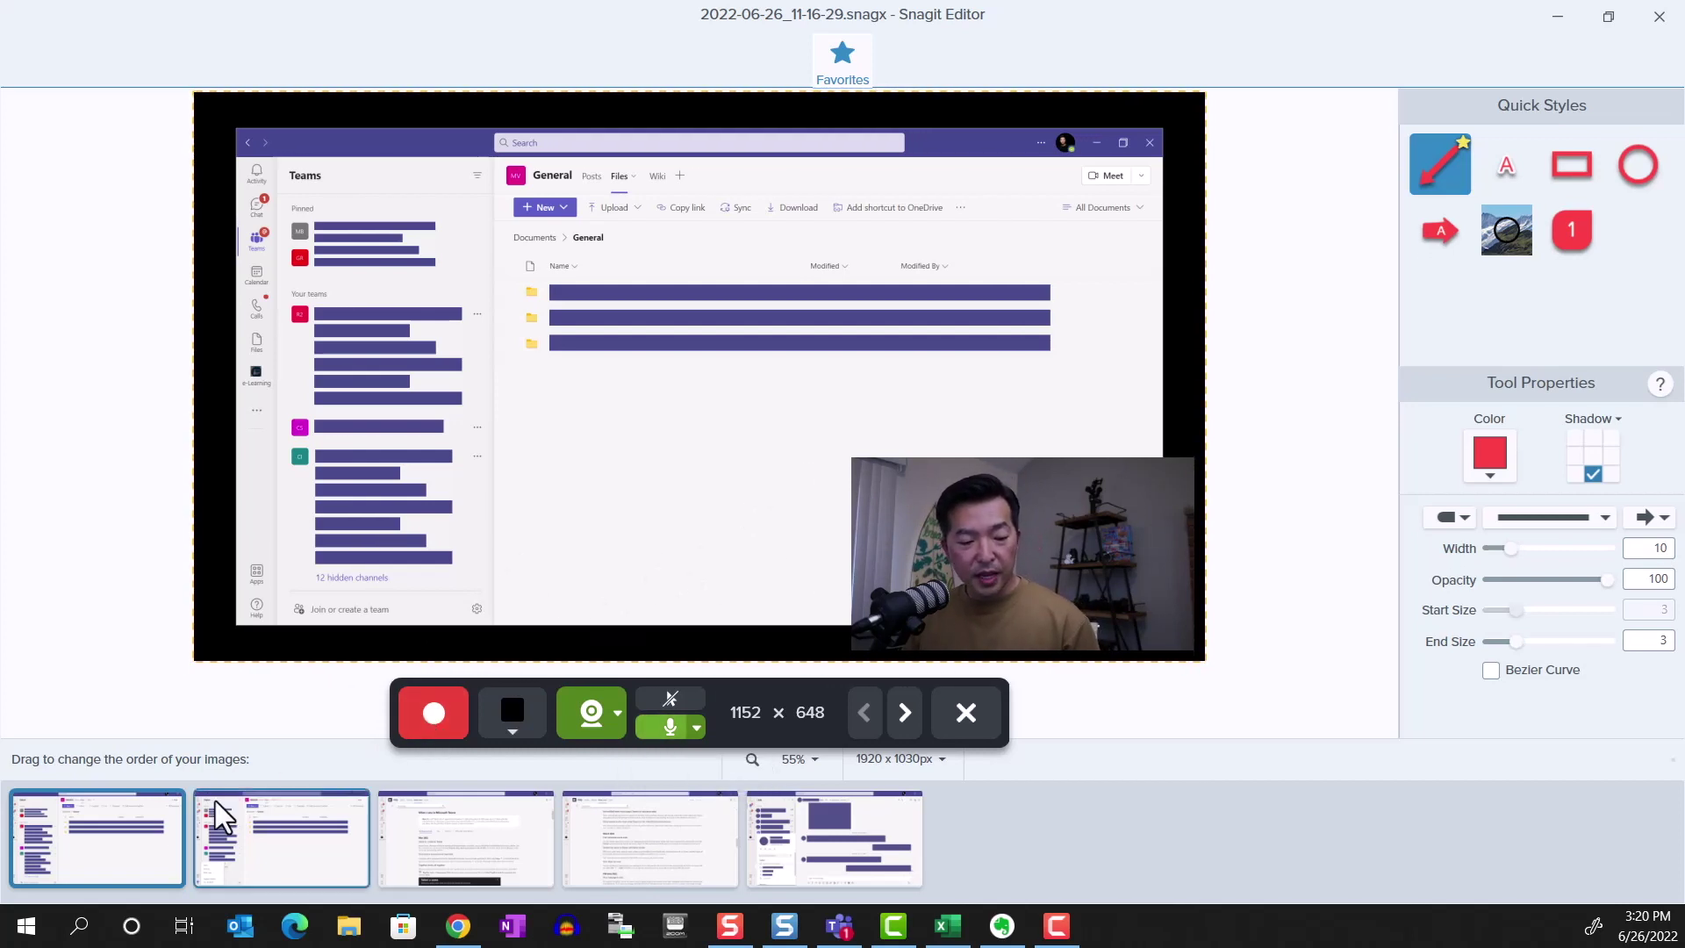
- Start recording and magnify Teams' Apps and Help corner on the first screenshot
{"action": "left_click", "coordinate": [429, 714]}
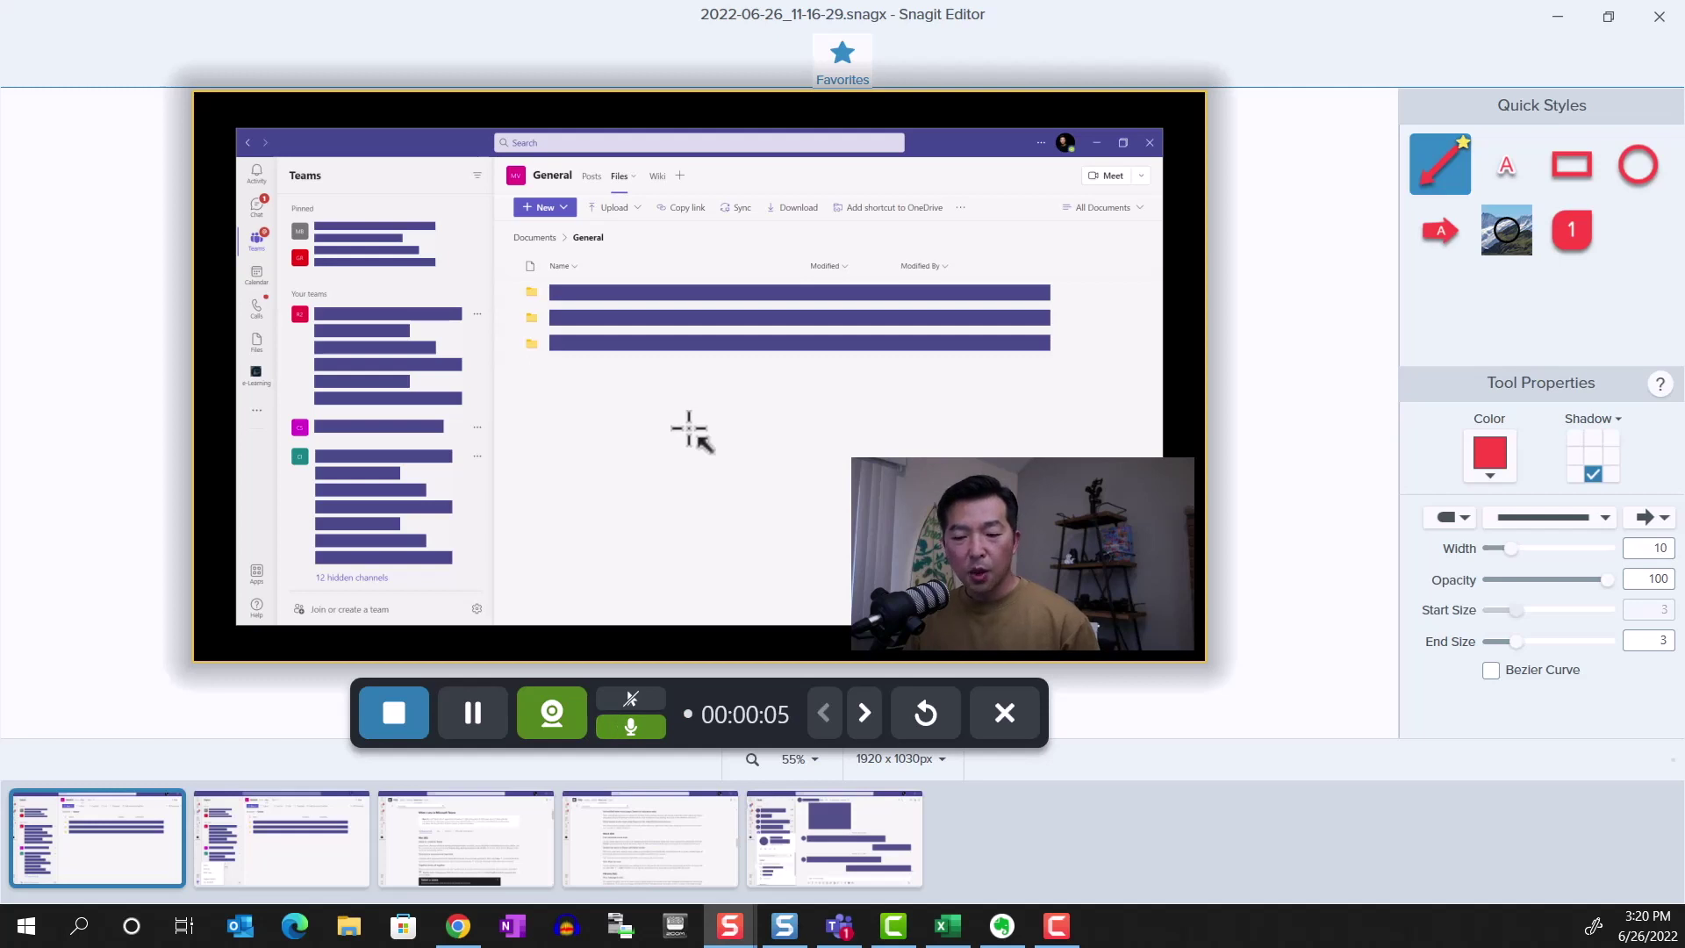
{"action": "left_click", "coordinate": [1506, 225]}
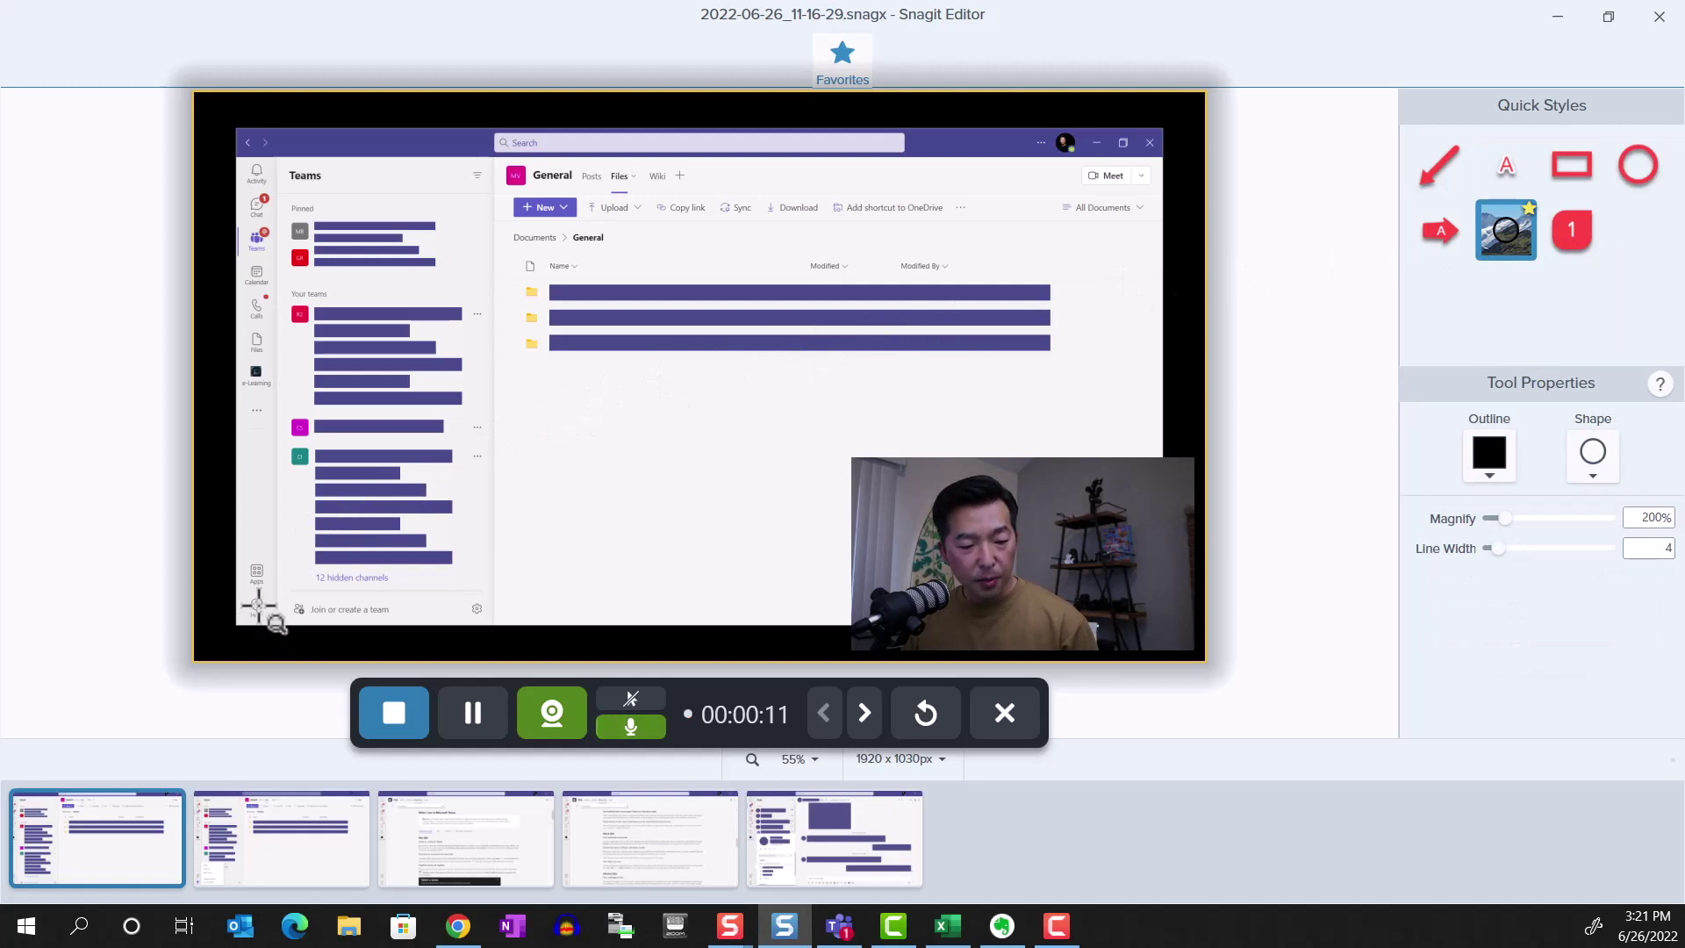
{"action": "mouse_move", "coordinate": [257, 605]}
{"action": "left_mouse_down"}
{"action": "mouse_move", "coordinate": [307, 638]}
{"action": "mouse_move", "coordinate": [263, 579]}
{"action": "left_mouse_up"}
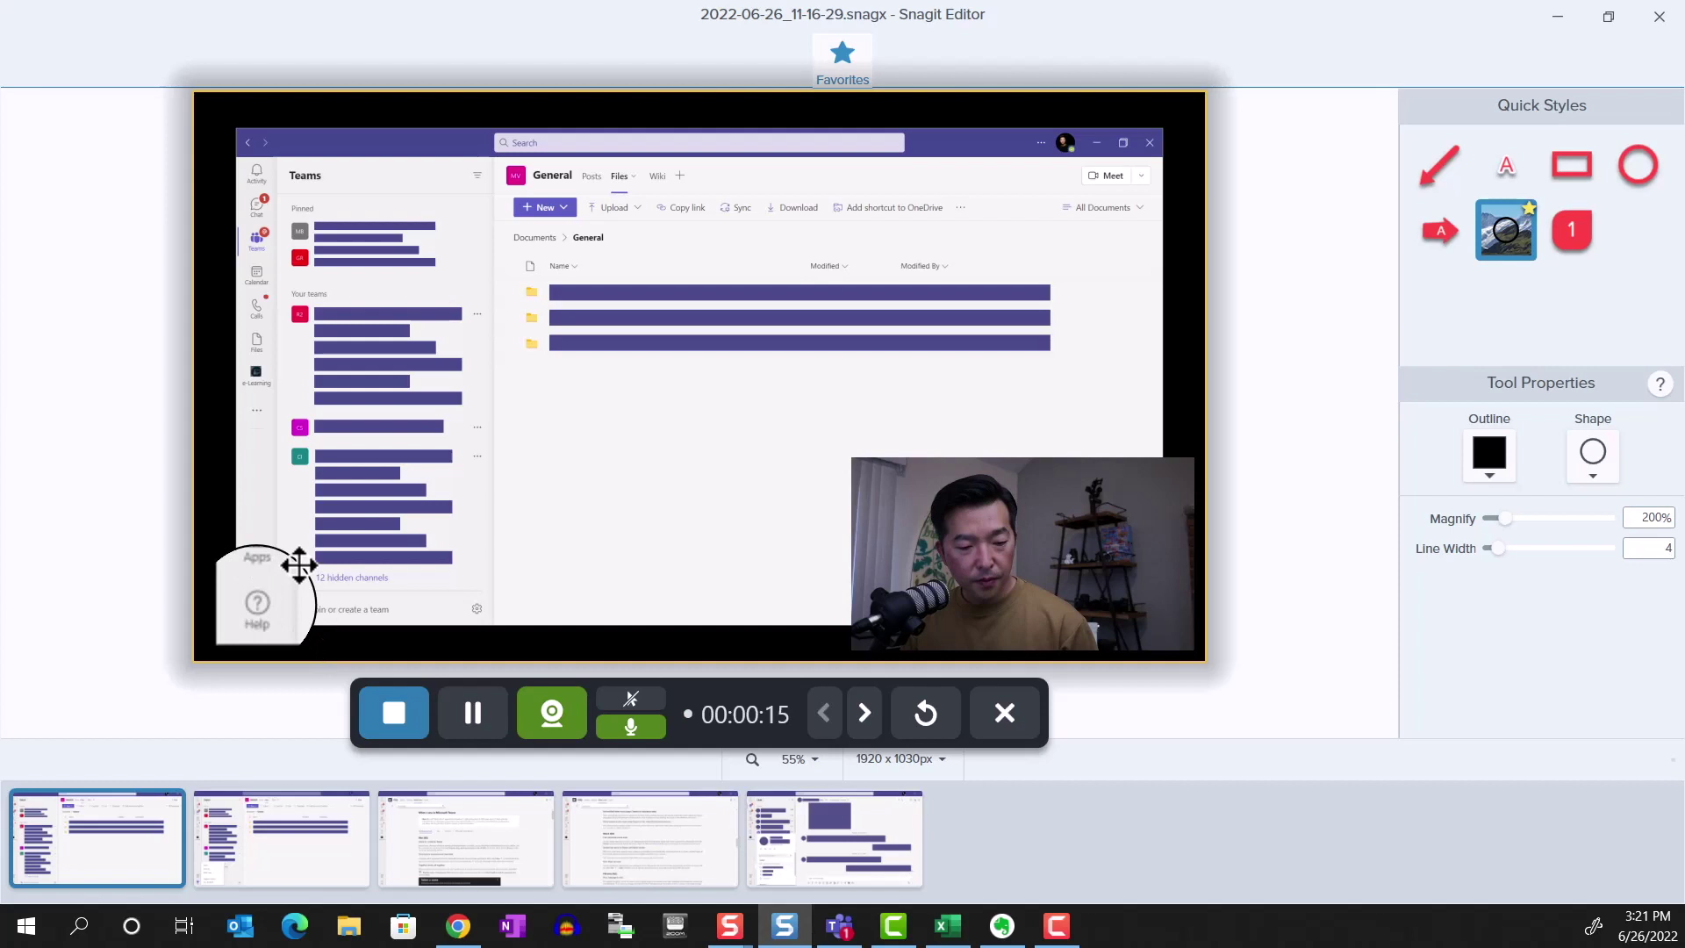
- On the second screenshot, draw a red arrow pointing at What's new, then advance
{"action": "left_click", "coordinate": [861, 713]}
{"action": "left_click", "coordinate": [1437, 181]}
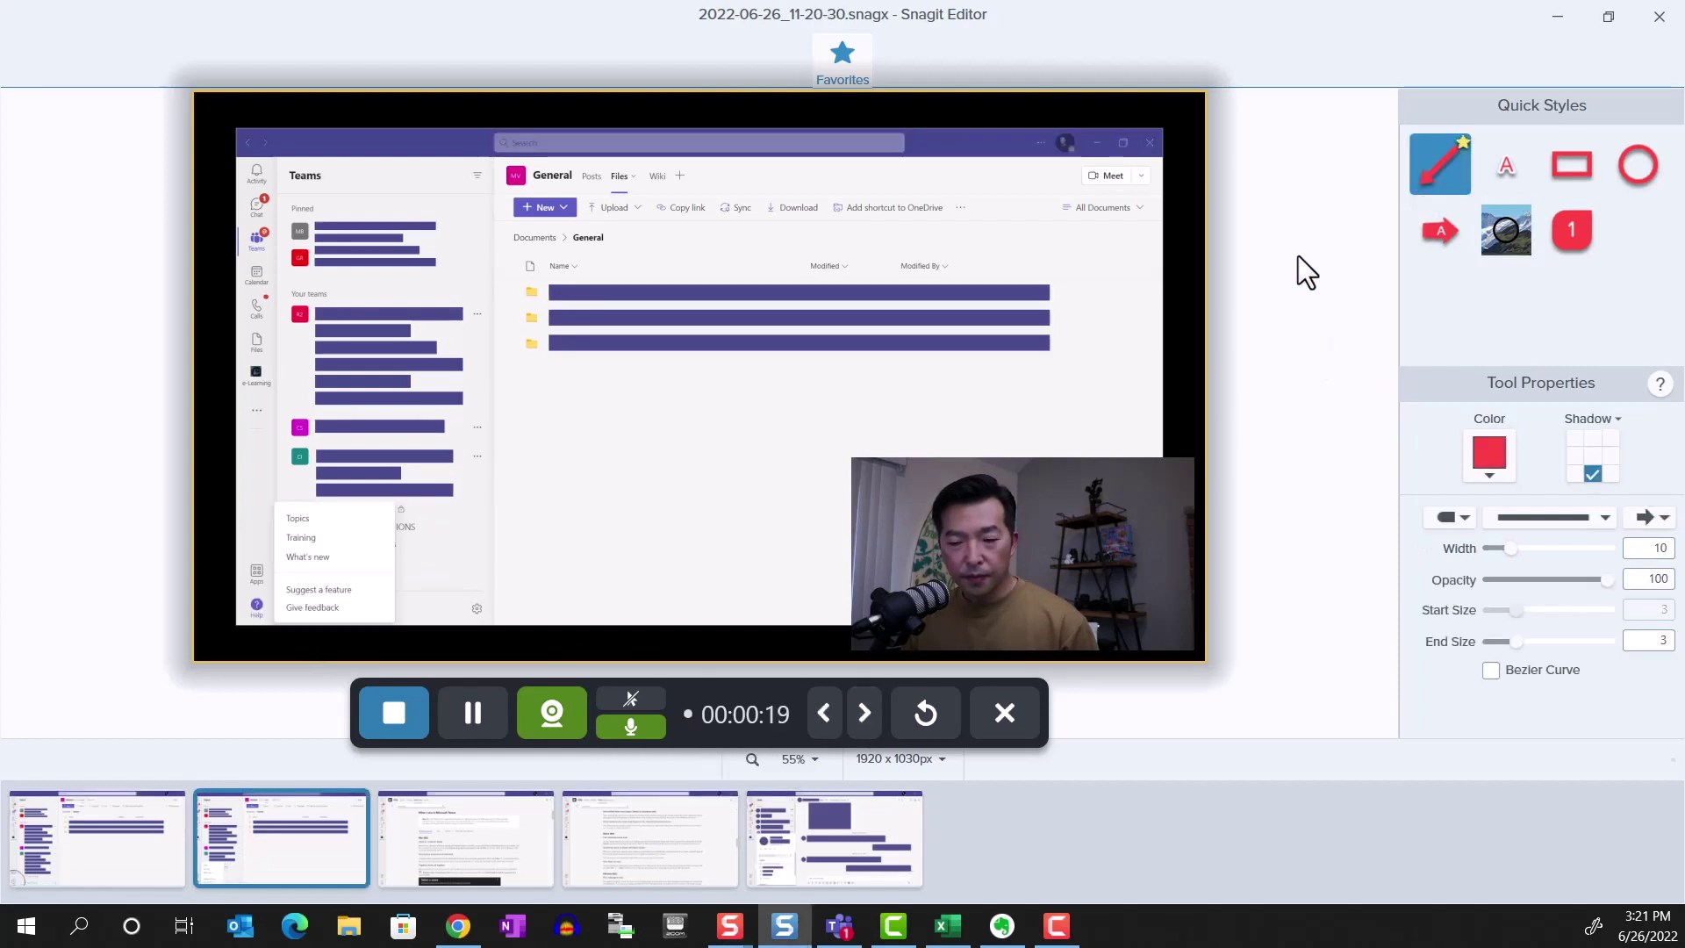
{"action": "mouse_move", "coordinate": [551, 558]}
{"action": "left_mouse_down"}
{"action": "mouse_move", "coordinate": [324, 559]}
{"action": "mouse_move", "coordinate": [350, 559]}
{"action": "left_mouse_up"}
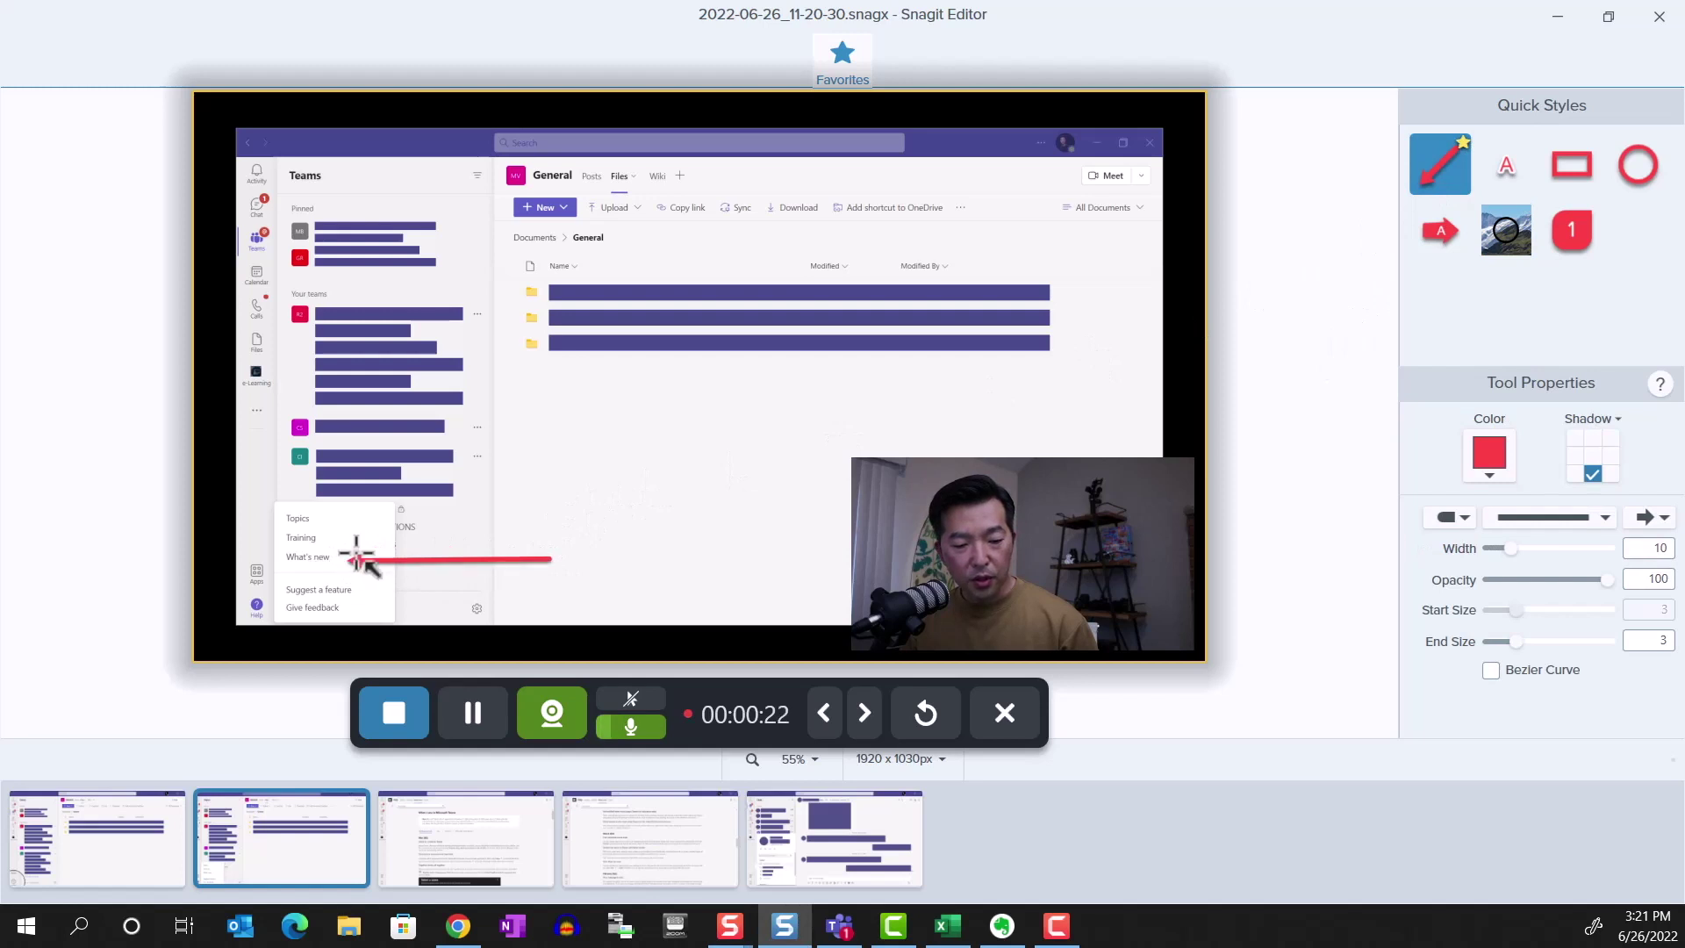
{"action": "left_click", "coordinate": [864, 713]}
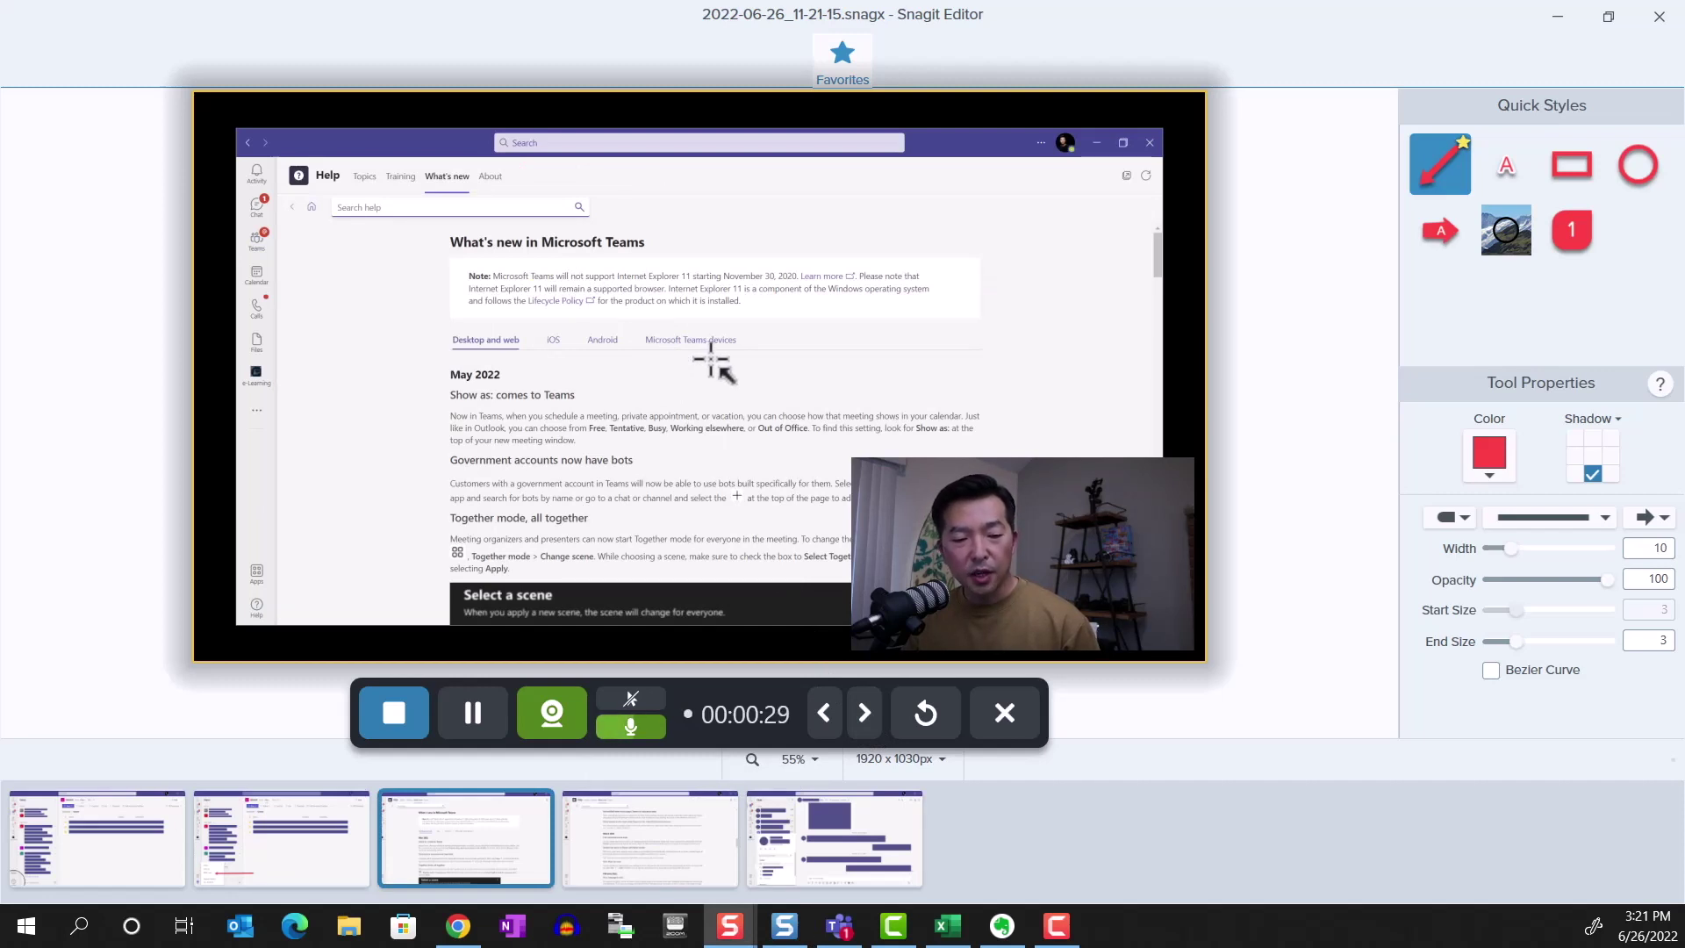
- On the What's new capture, shrink the webcam and box the Find someone's time zone entry in red
{"action": "left_click", "coordinate": [865, 709]}
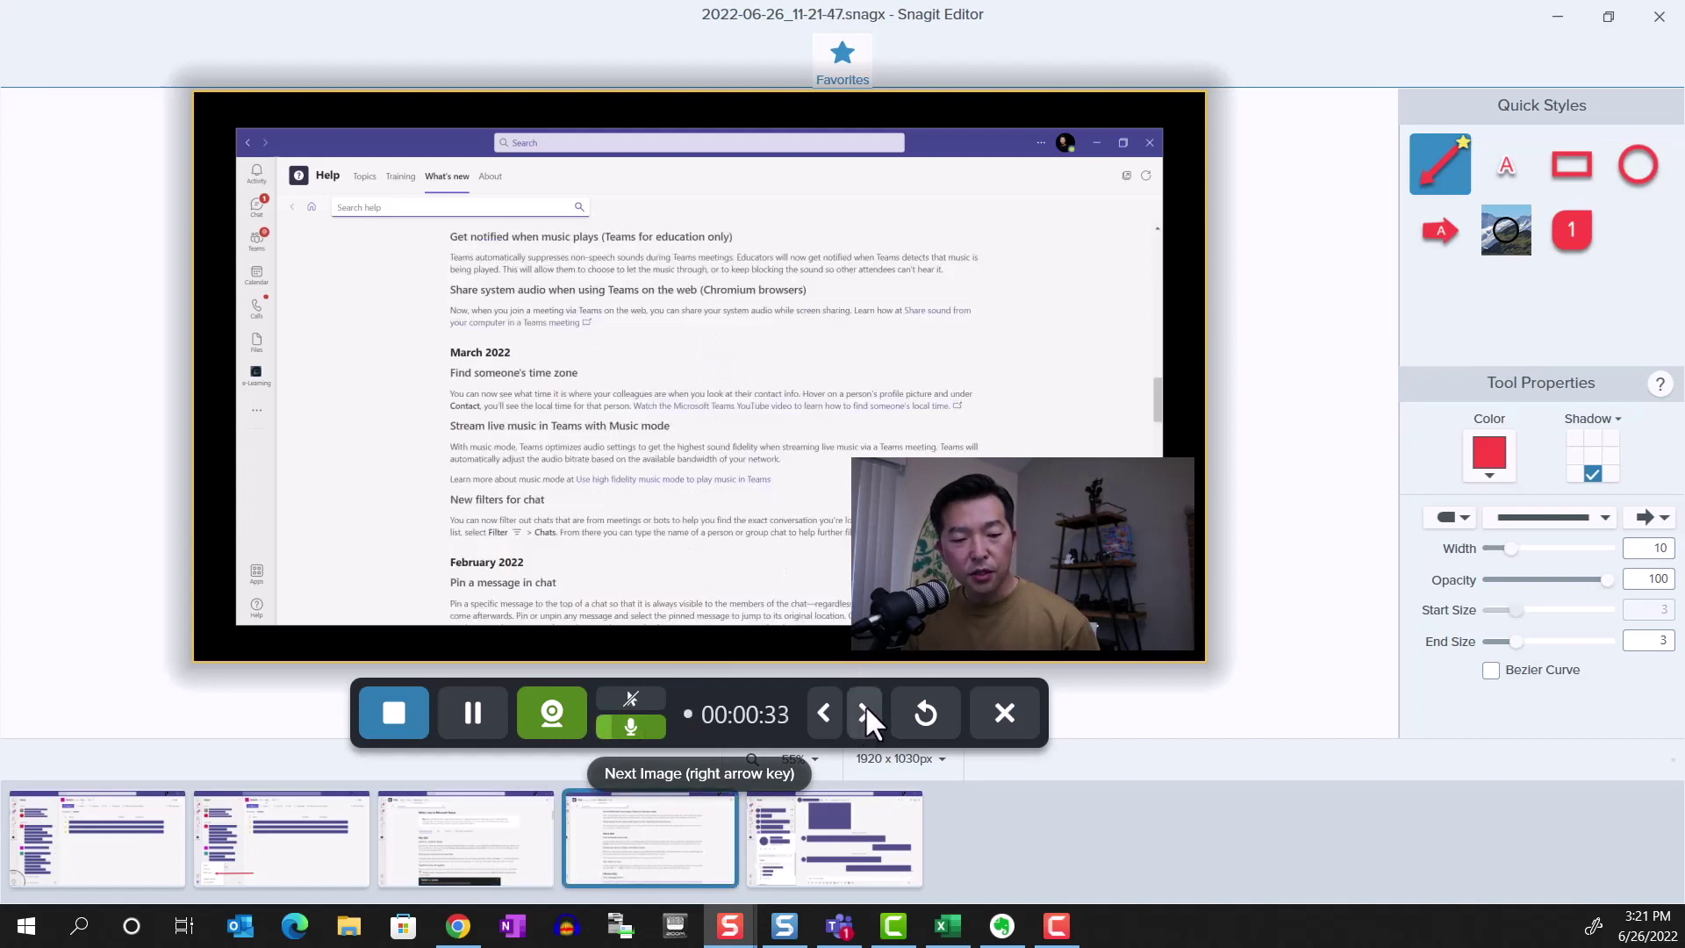
{"action": "left_click_drag", "start_coordinate": [866, 481], "coordinate": [972, 563]}
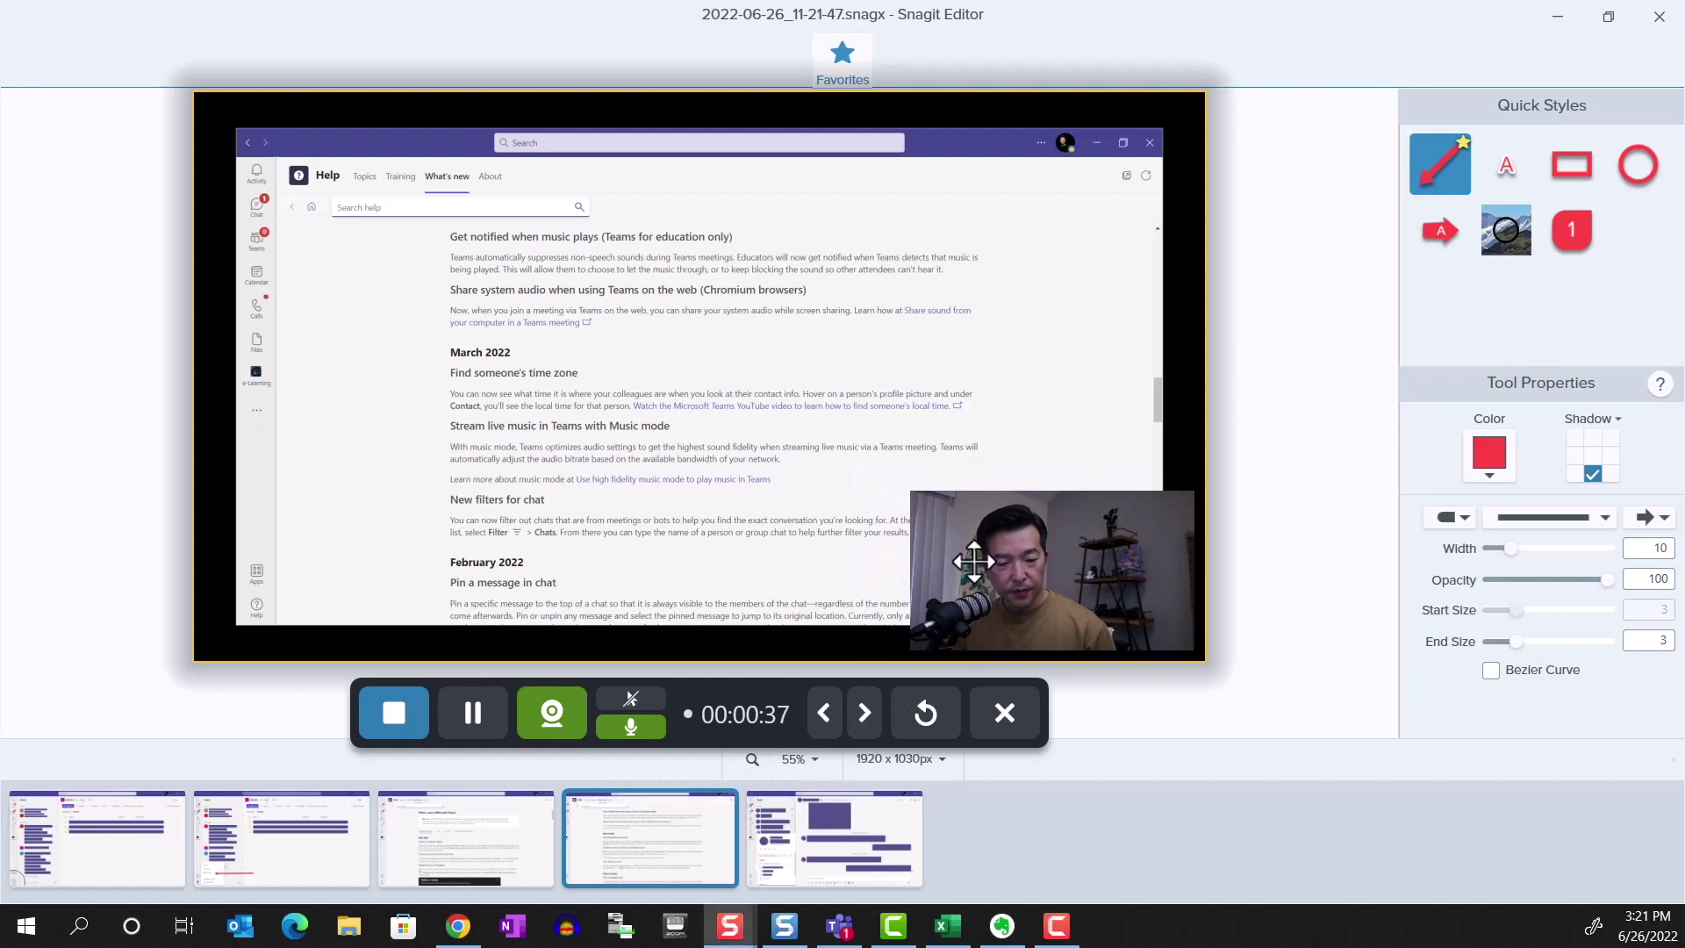
{"action": "left_click", "coordinate": [1569, 165]}
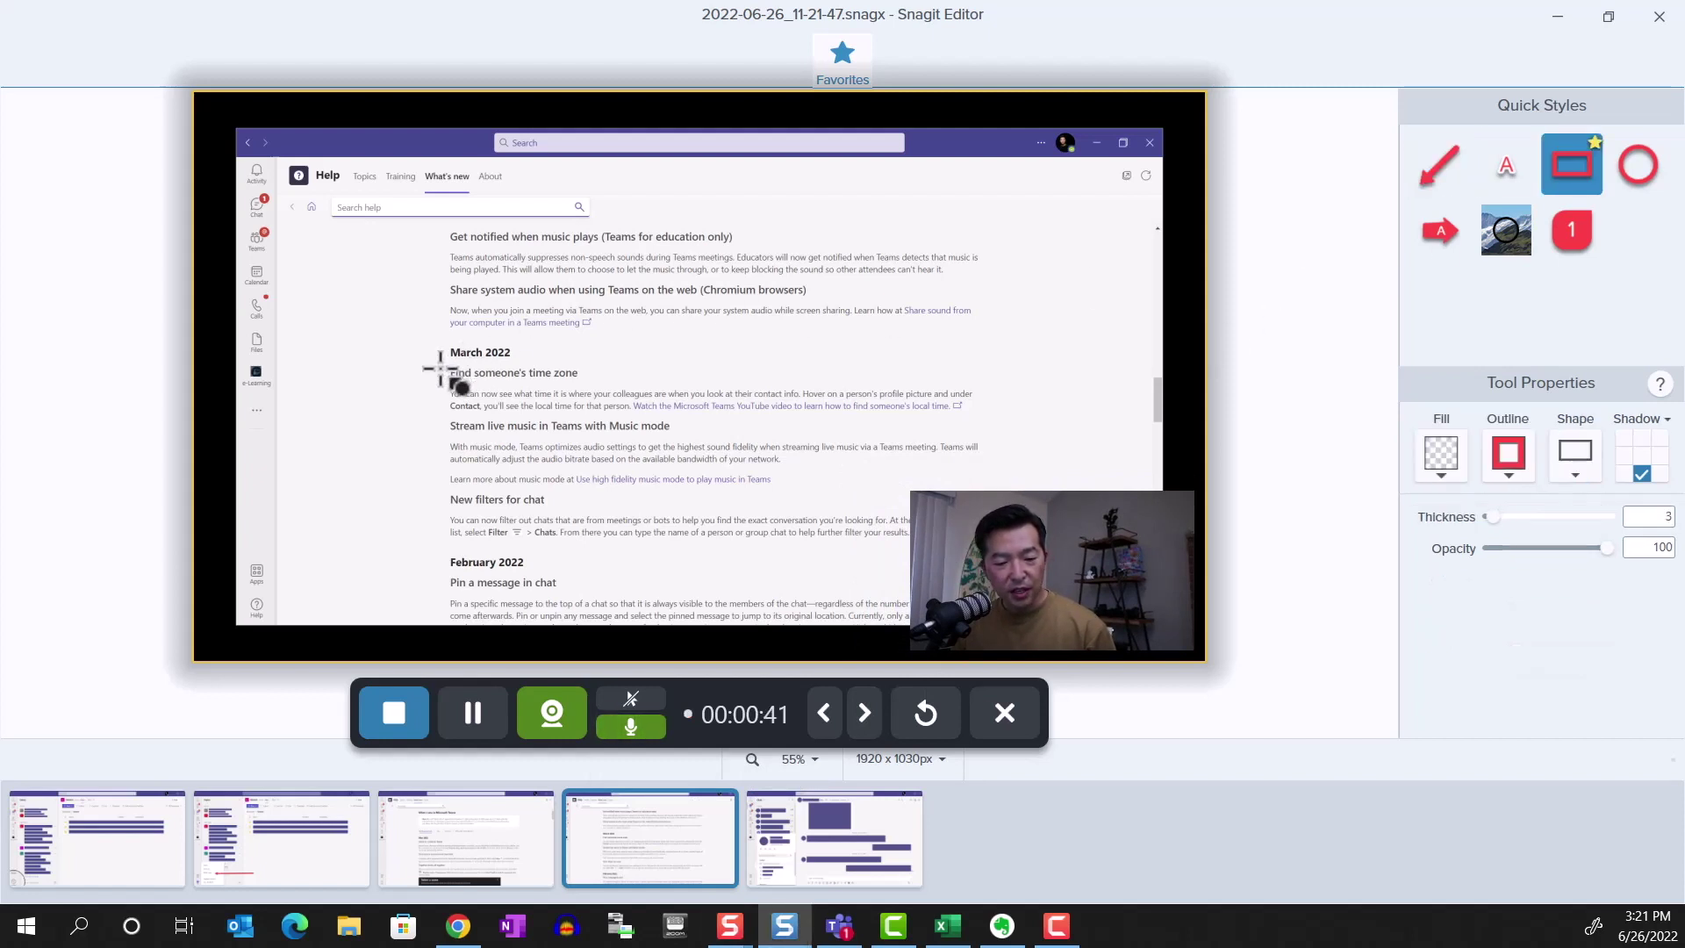
{"action": "left_click_drag", "start_coordinate": [440, 367], "coordinate": [1005, 417]}
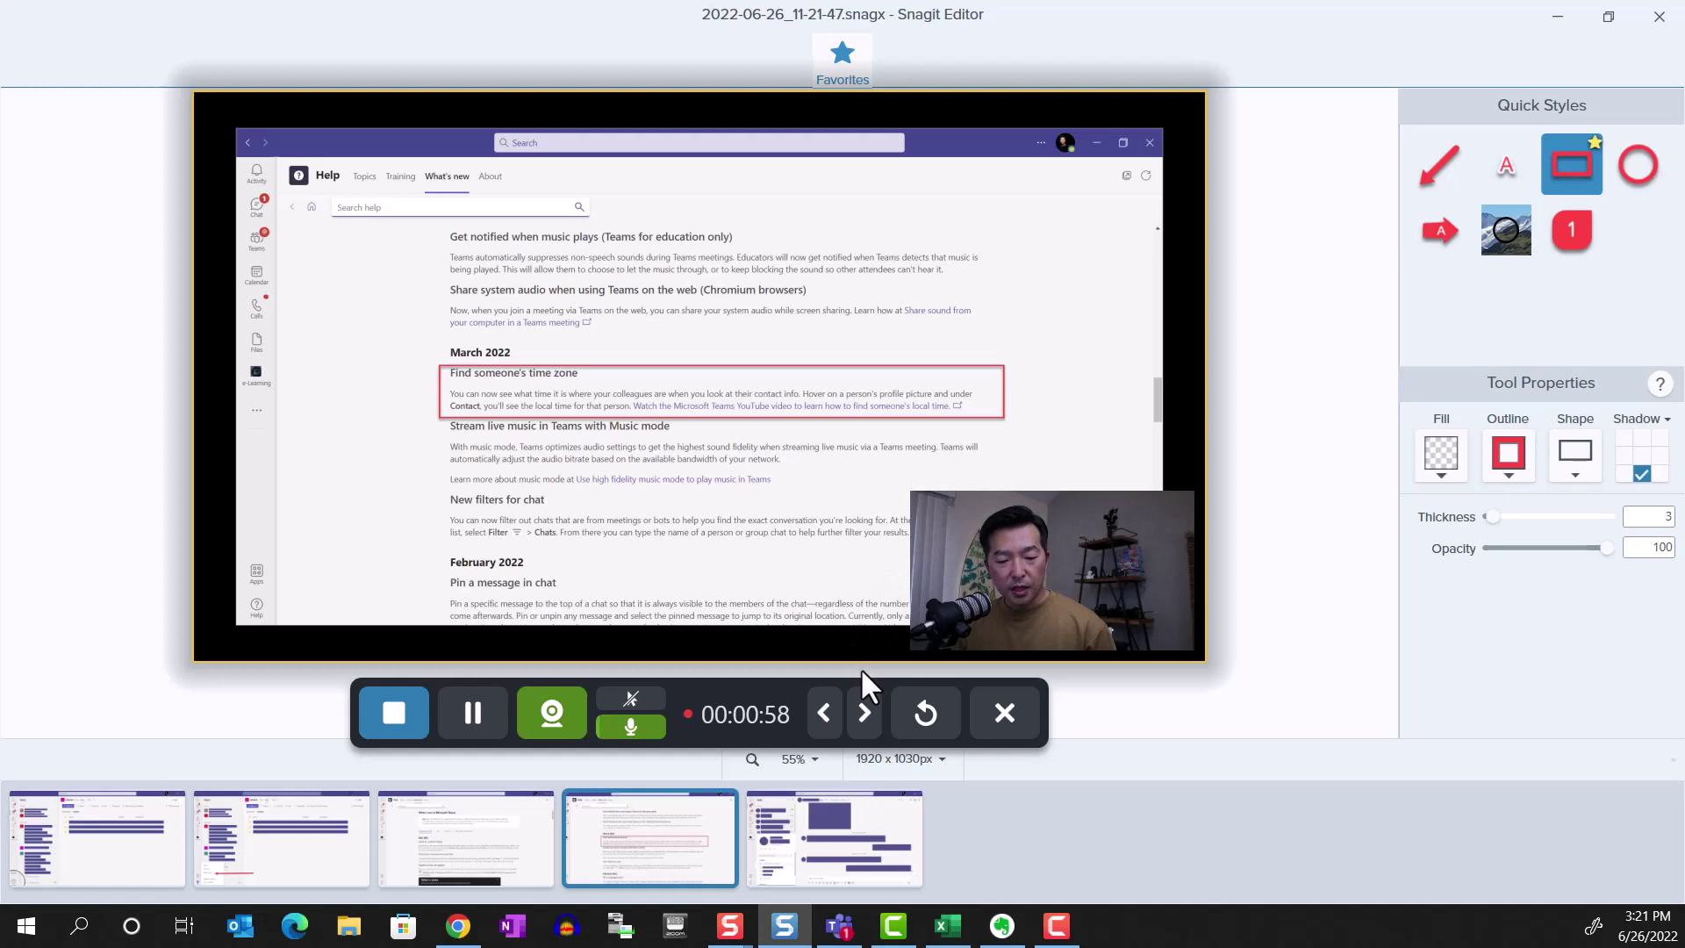
- On the Teams chat capture, place numbered step badges and outline the contact card in red
{"action": "left_click", "coordinate": [857, 715]}
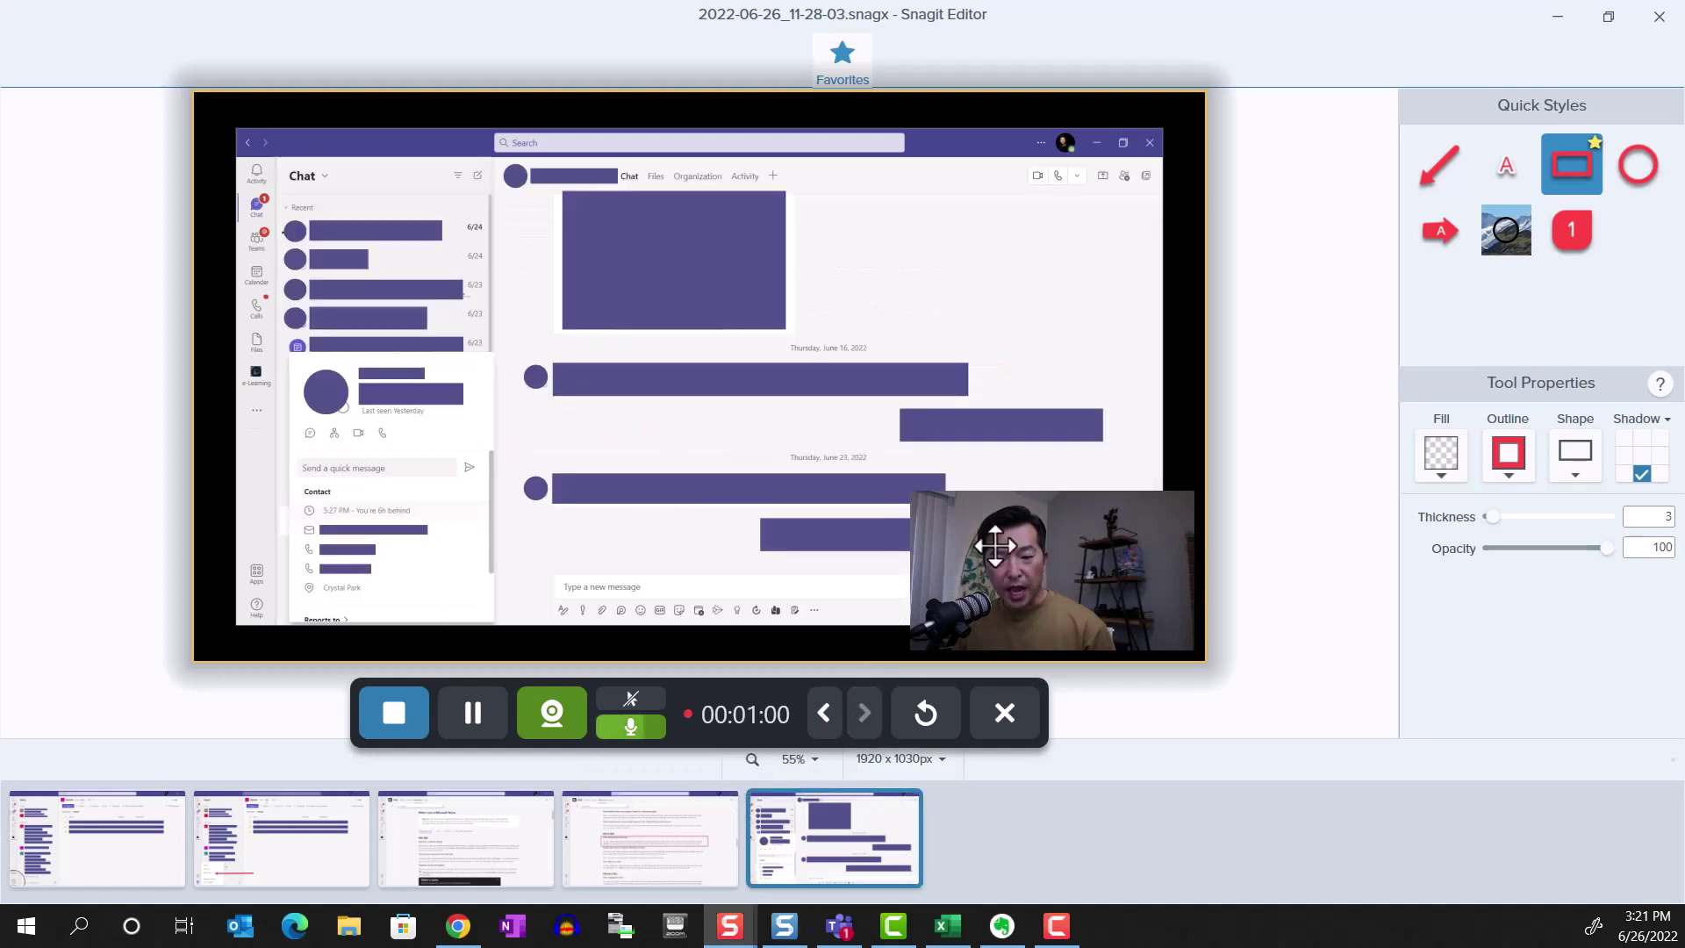
{"action": "left_click", "coordinate": [1571, 233]}
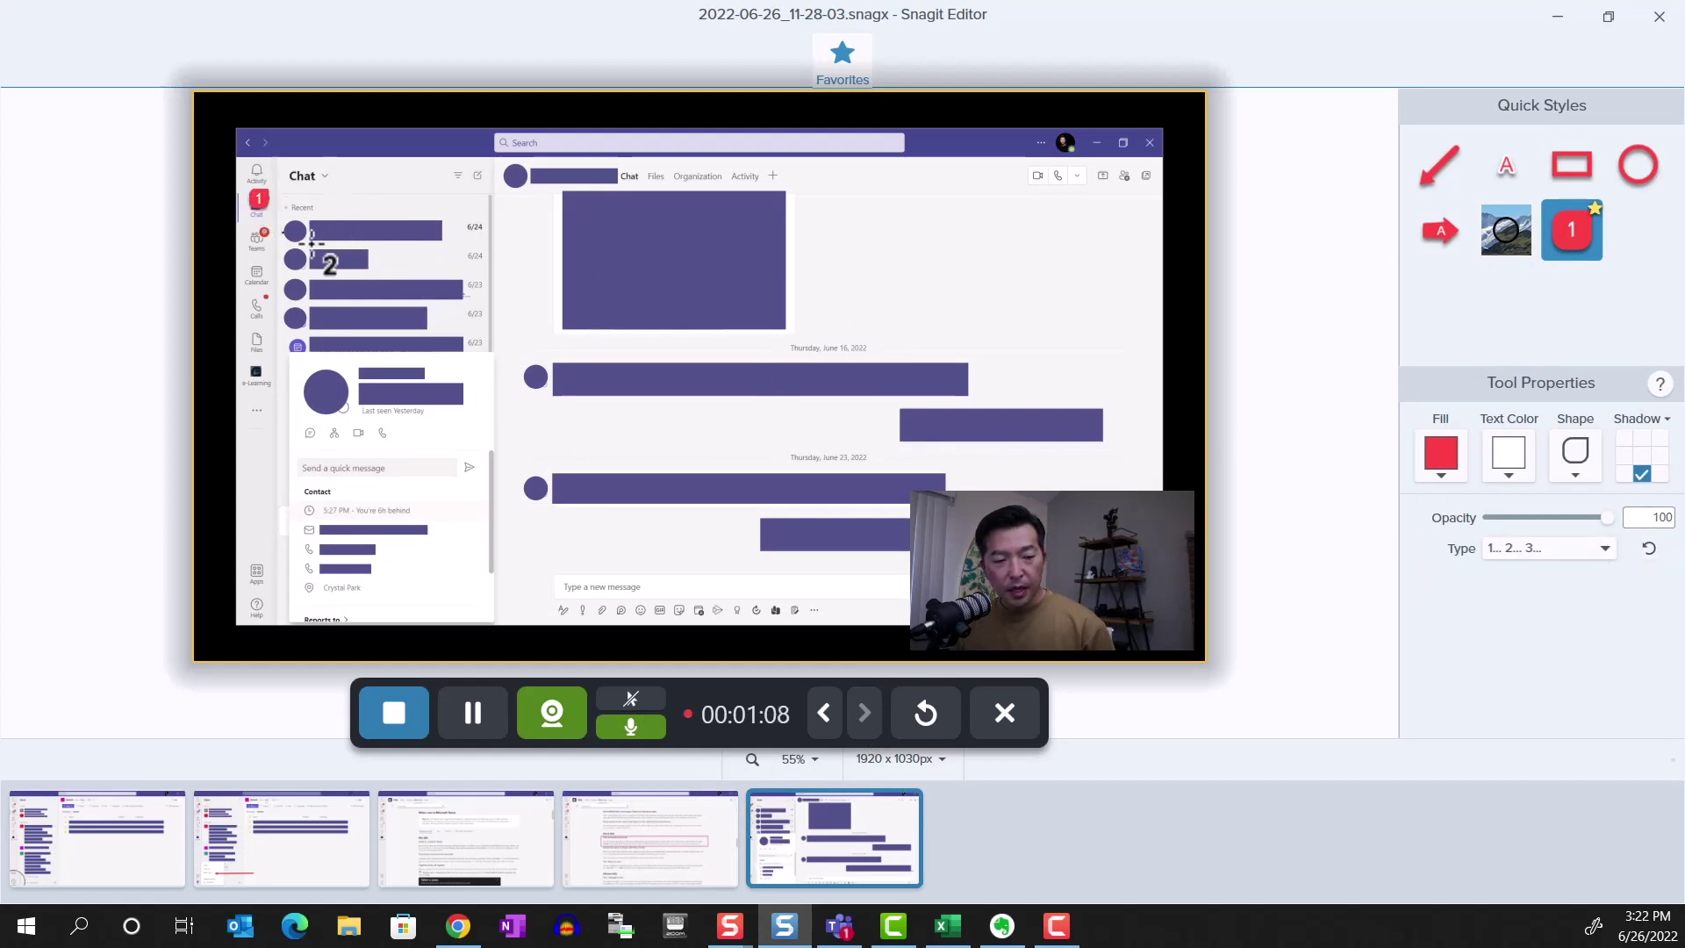
{"action": "left_click", "coordinate": [293, 312]}
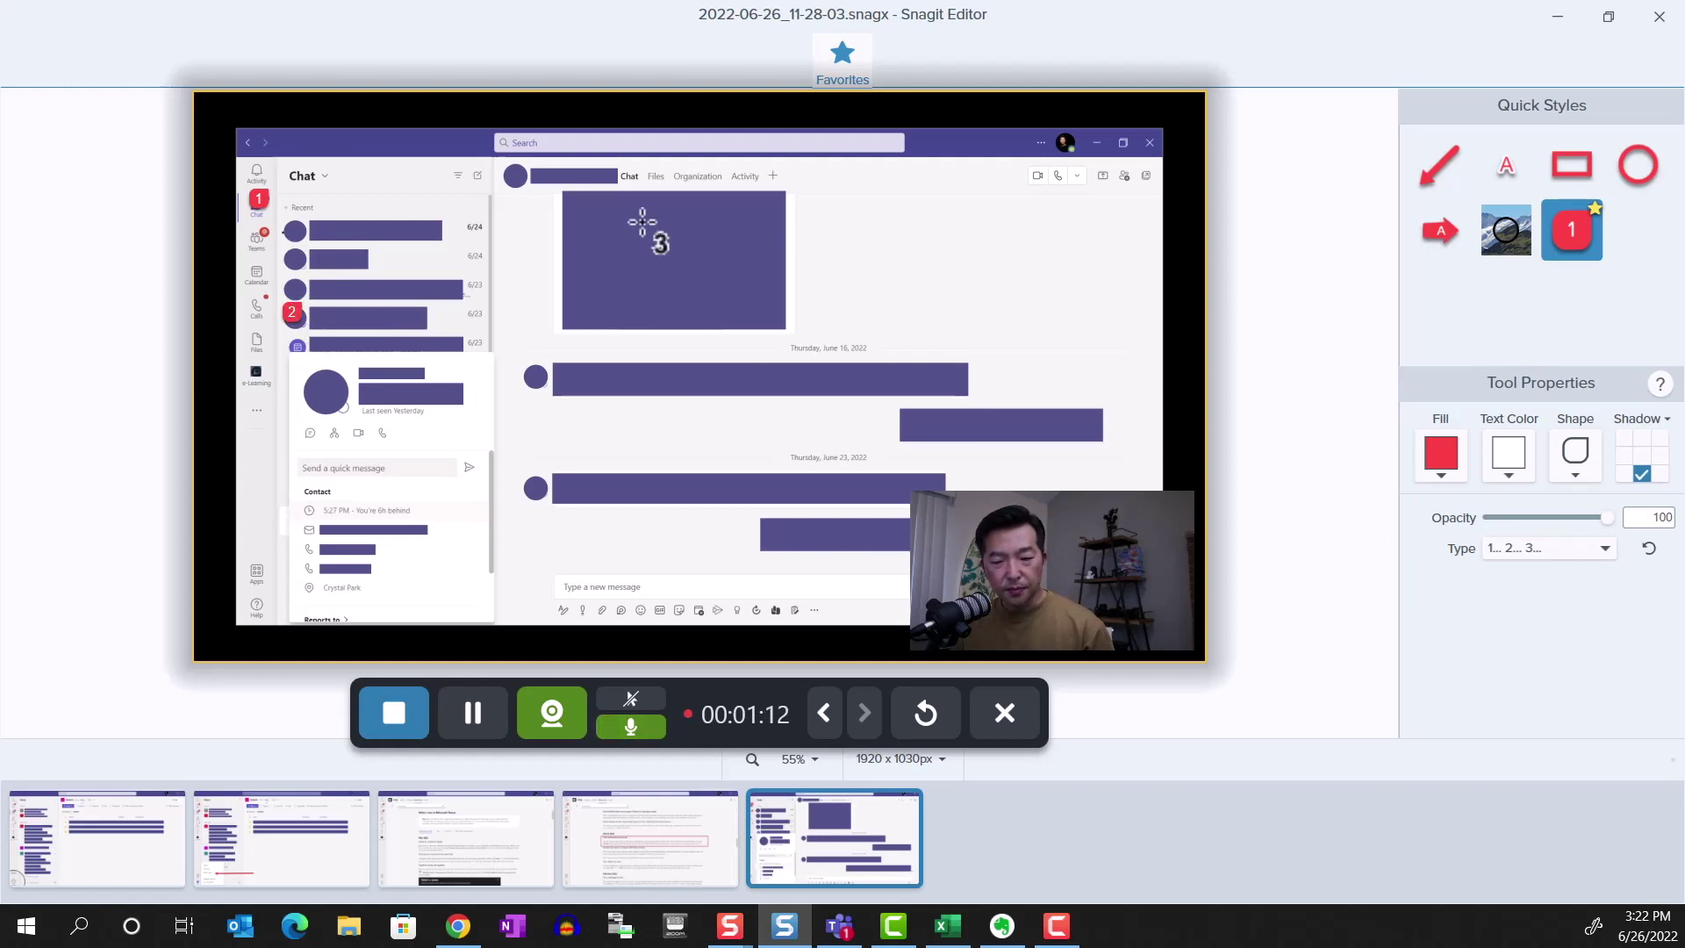
{"action": "left_click", "coordinate": [1571, 164]}
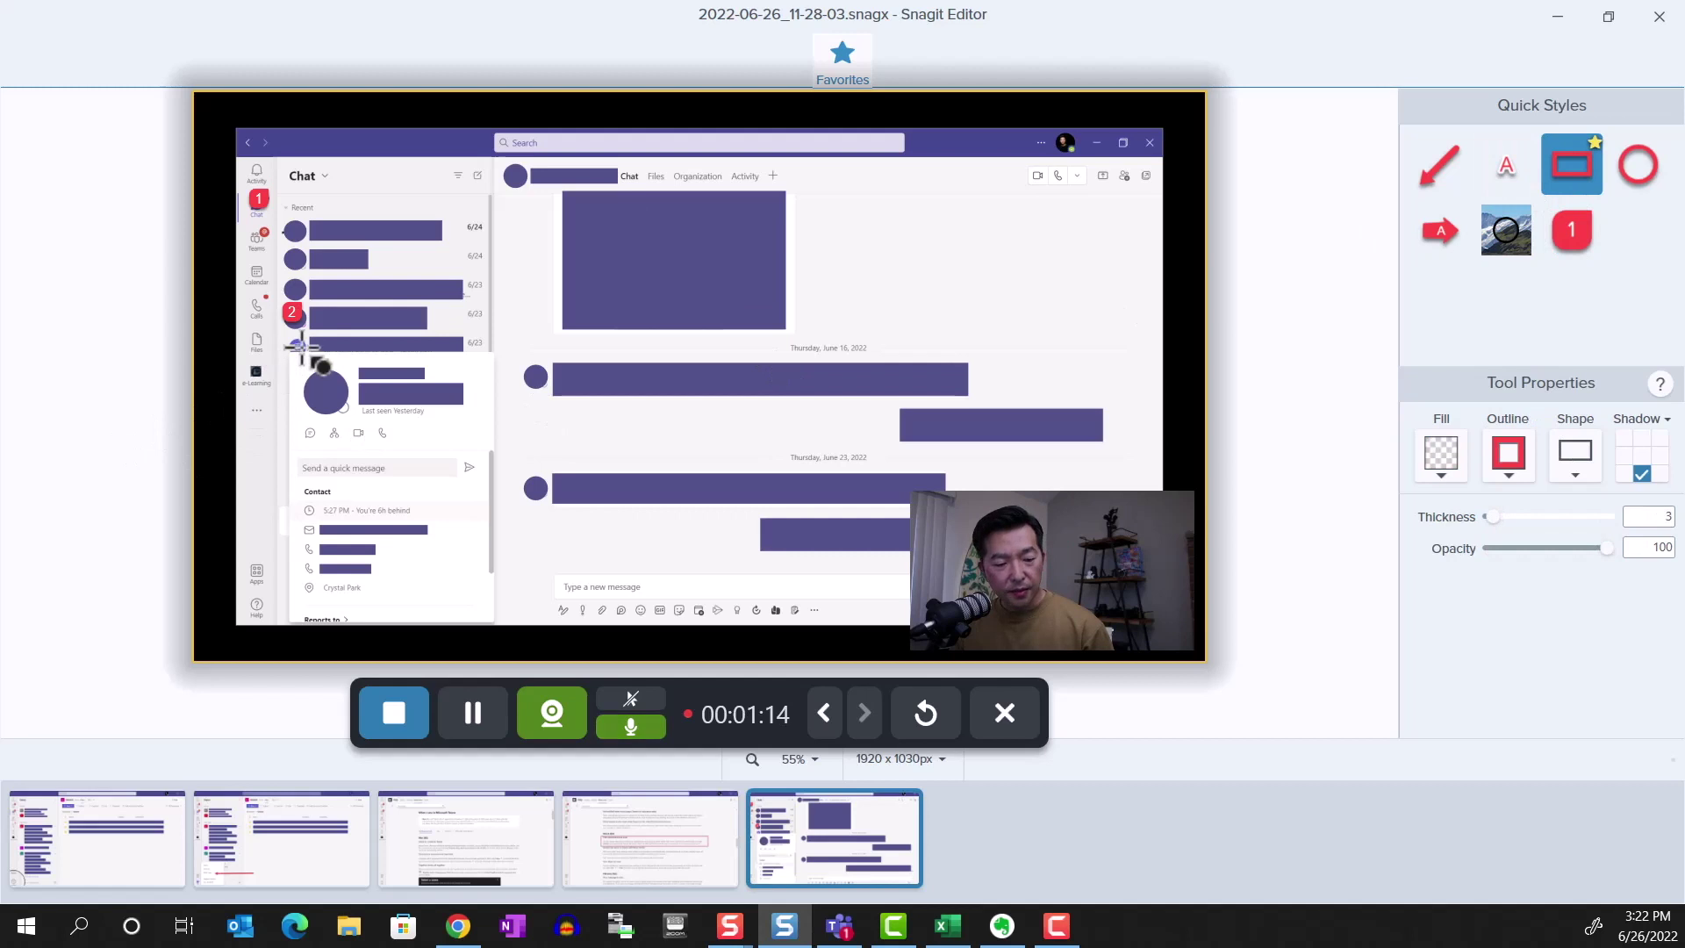
{"action": "left_click_drag", "start_coordinate": [286, 352], "coordinate": [498, 615]}
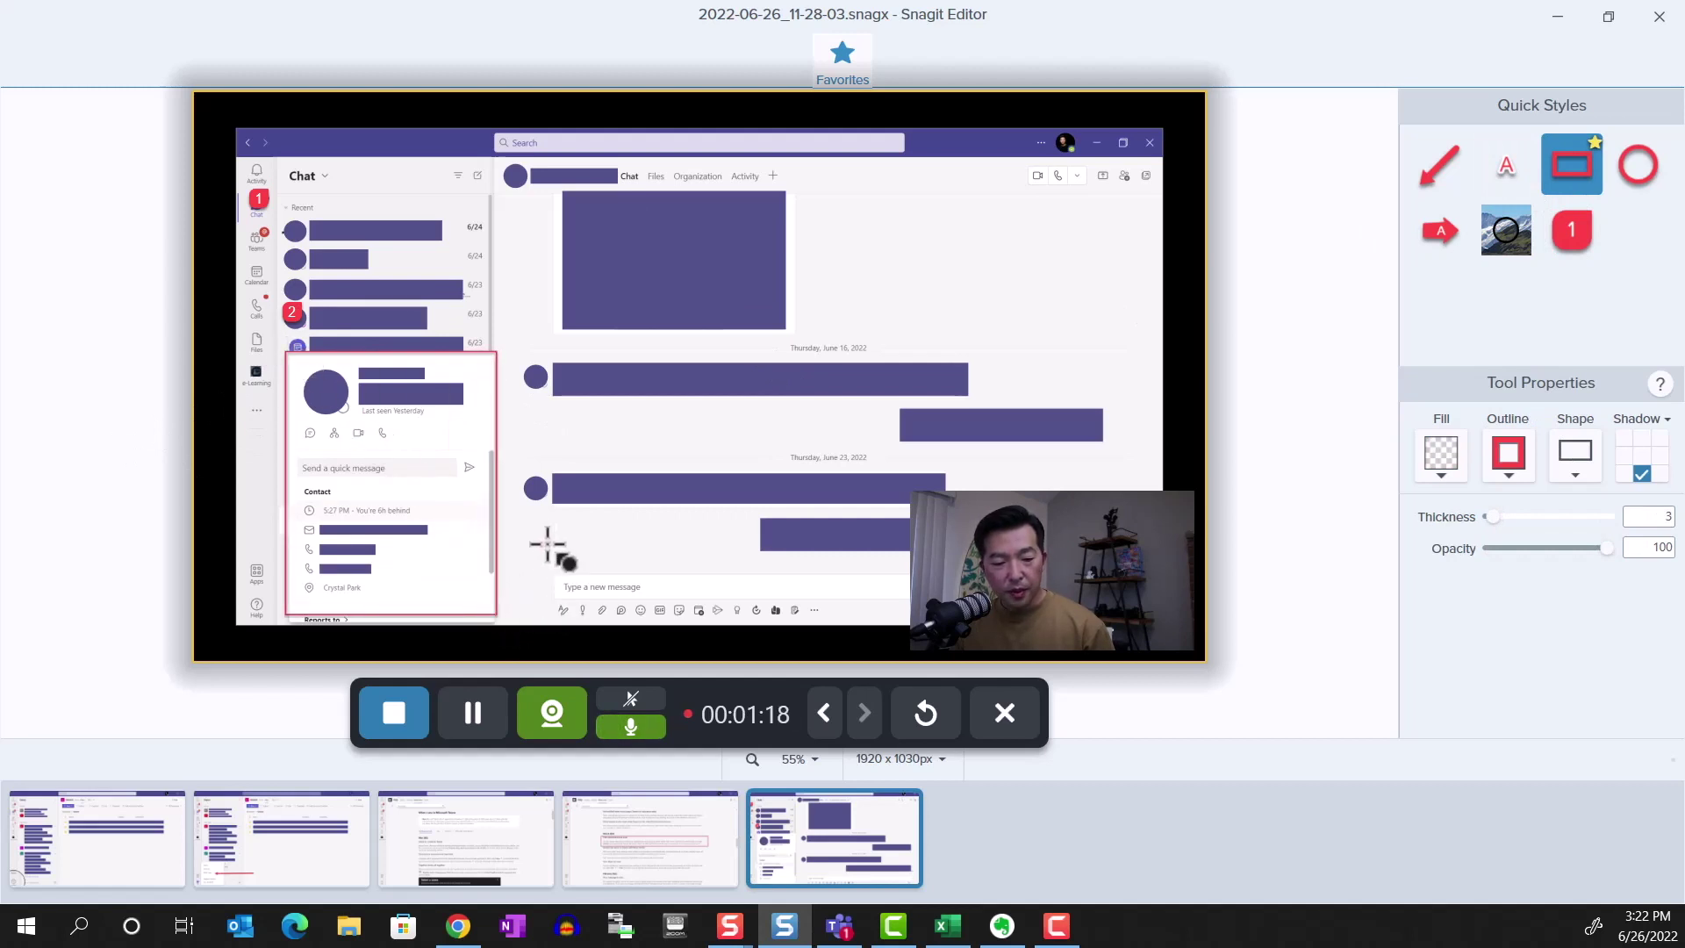
{"action": "left_click", "coordinate": [1573, 248]}
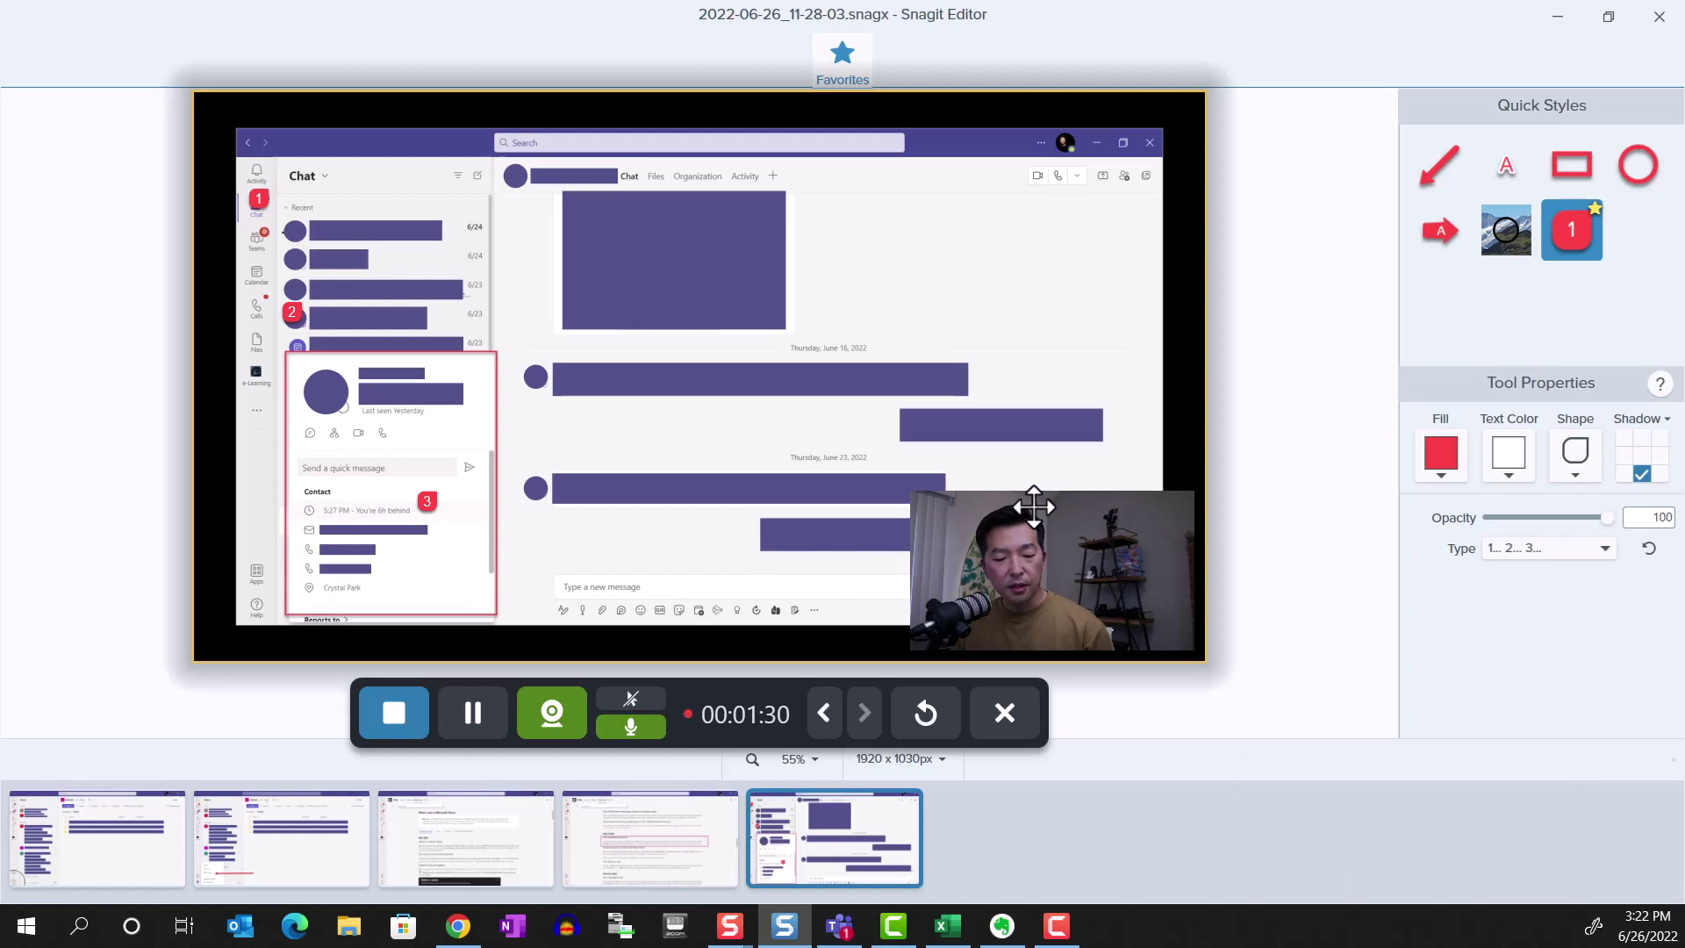
- Stop recording and scrub the 1:33 MP4 to about 15 seconds in to preview it
{"action": "left_click", "coordinate": [382, 719]}
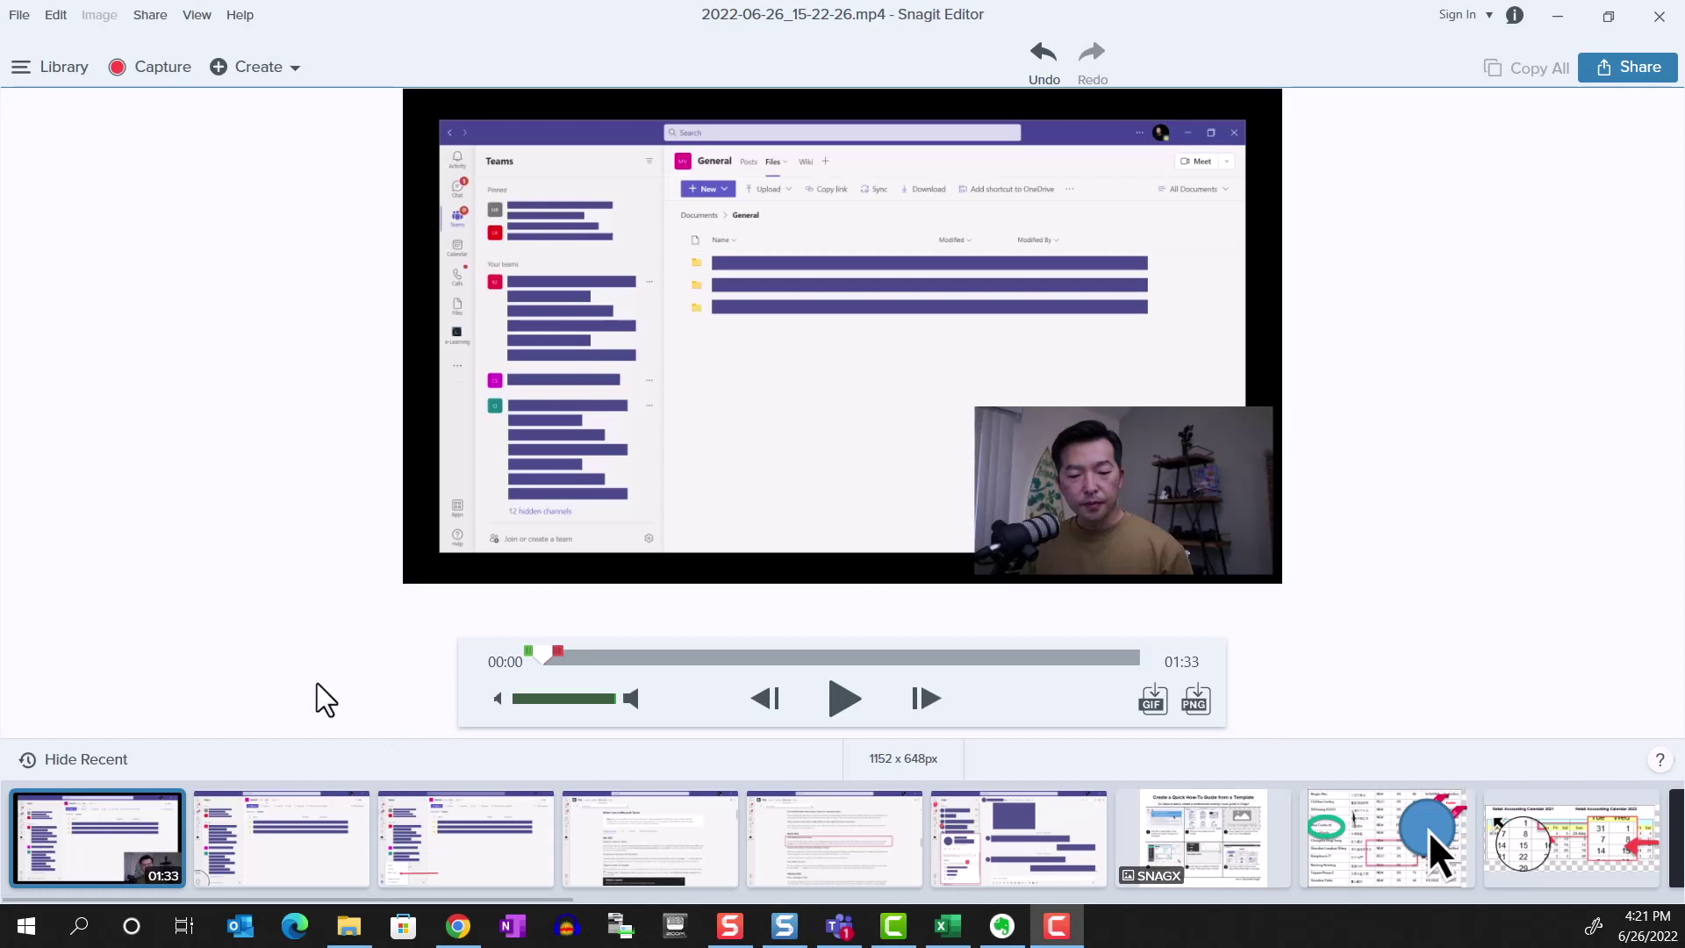
{"action": "mouse_move", "coordinate": [551, 671]}
{"action": "left_mouse_down"}
{"action": "mouse_move", "coordinate": [681, 681]}
{"action": "mouse_move", "coordinate": [582, 663]}
{"action": "left_mouse_up"}
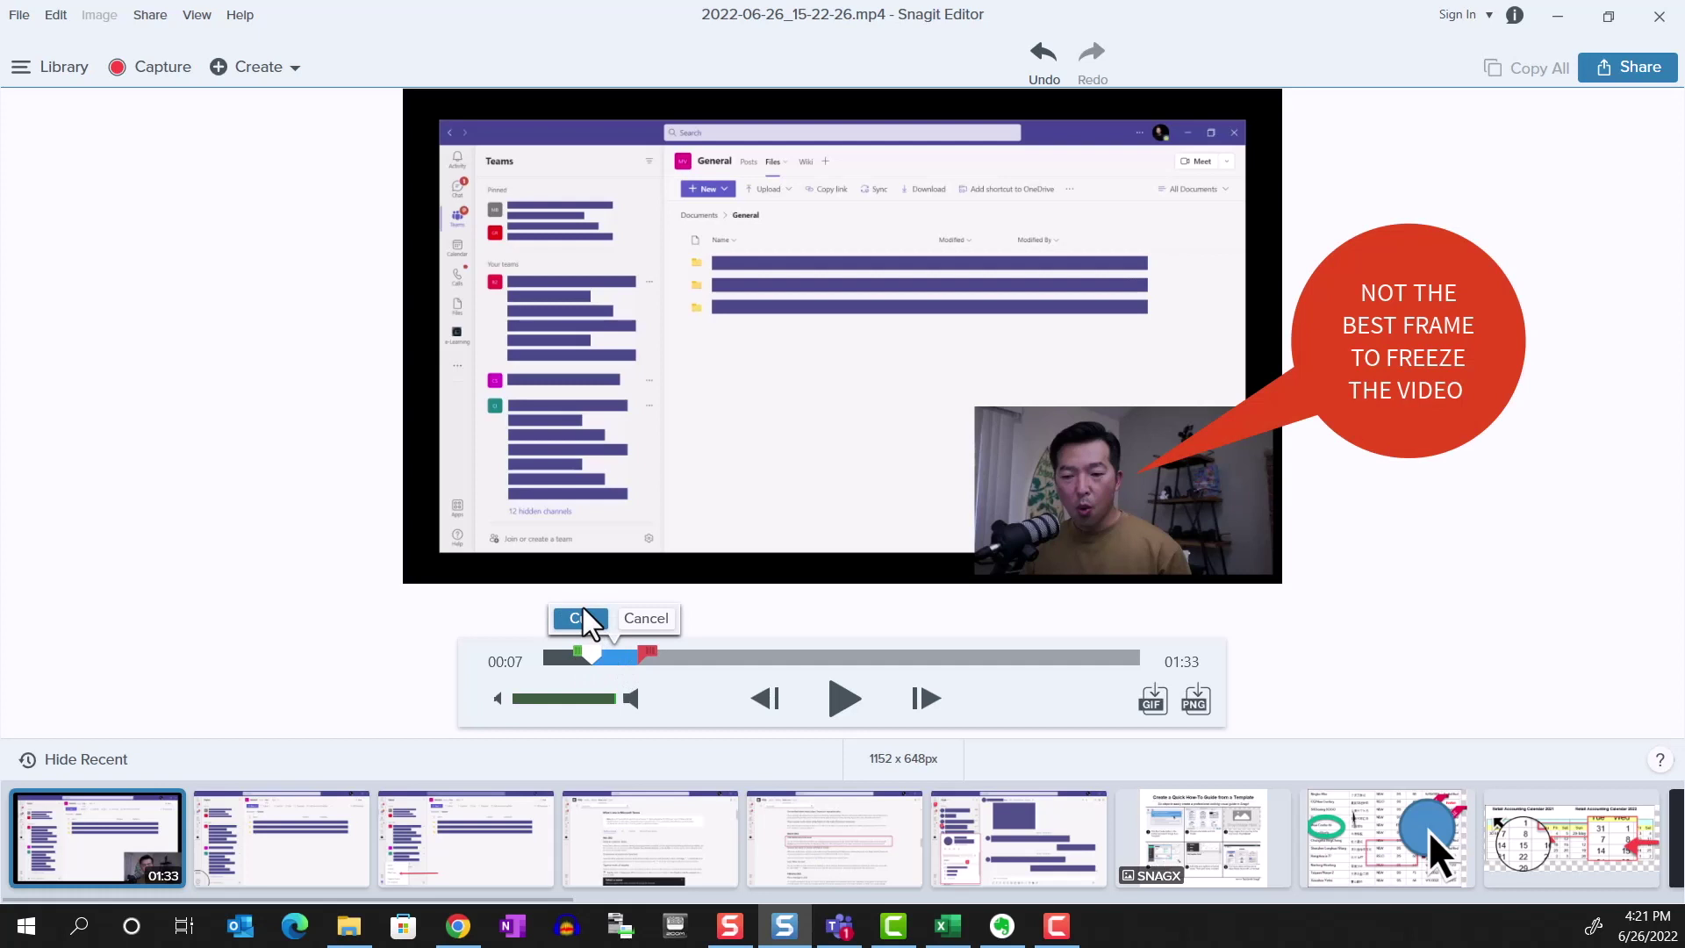
- Discard the timeline cut selection and bring up the video's sharing destinations
{"action": "left_click", "coordinate": [647, 619]}
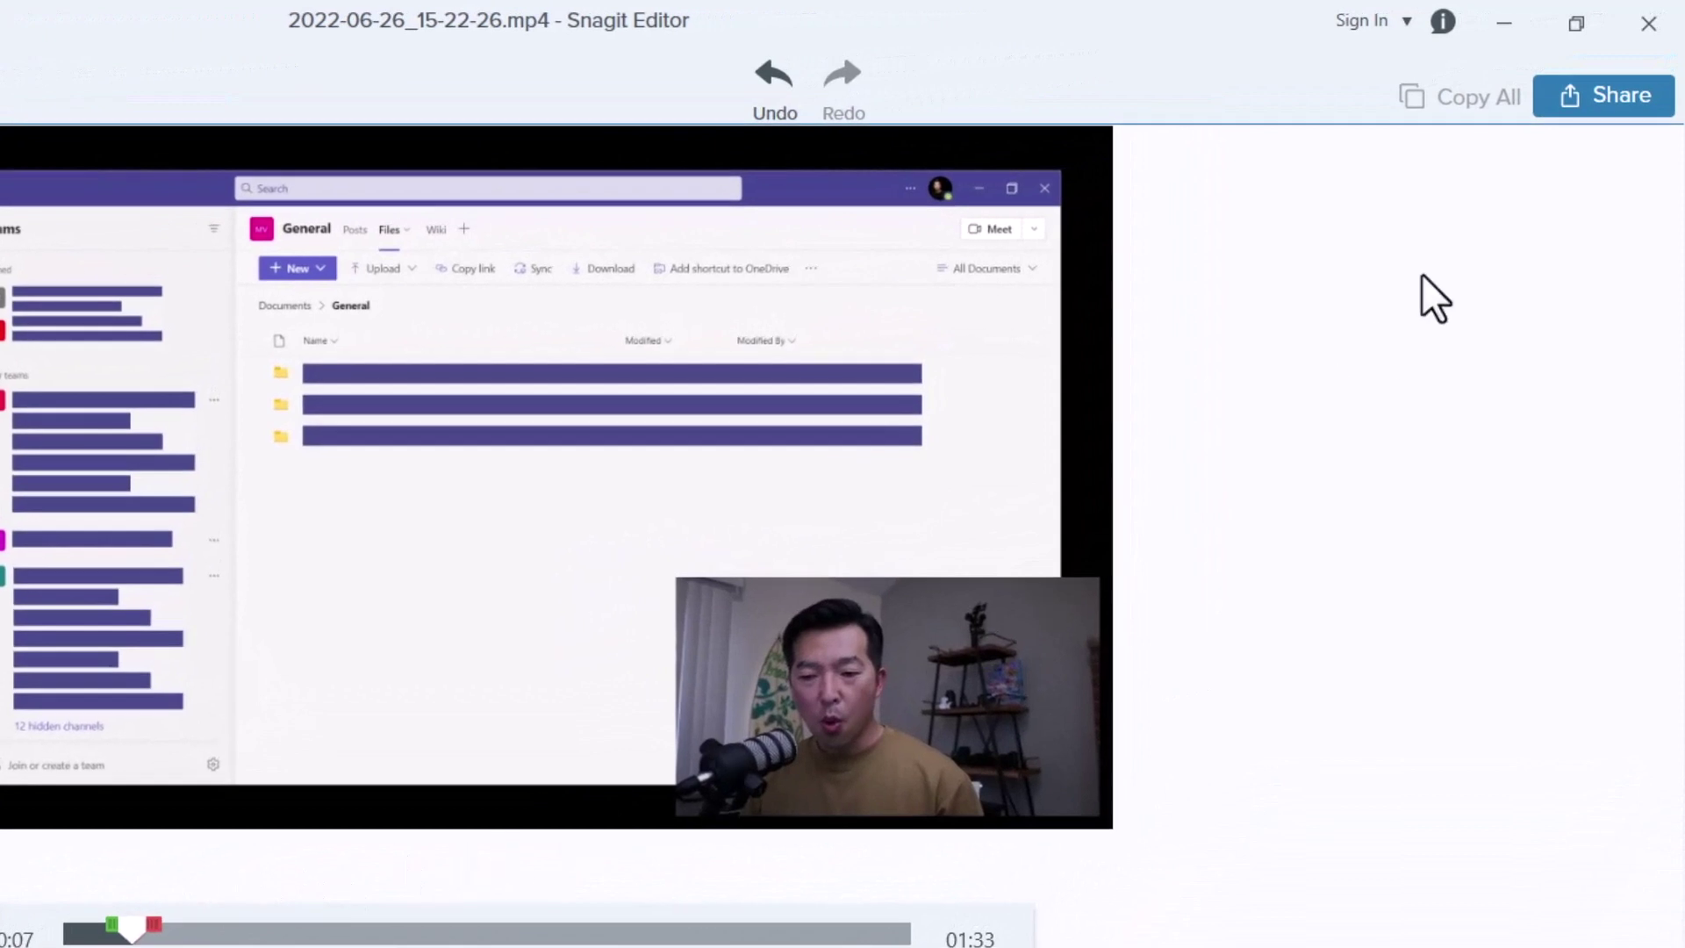
{"action": "left_click", "coordinate": [1577, 103]}
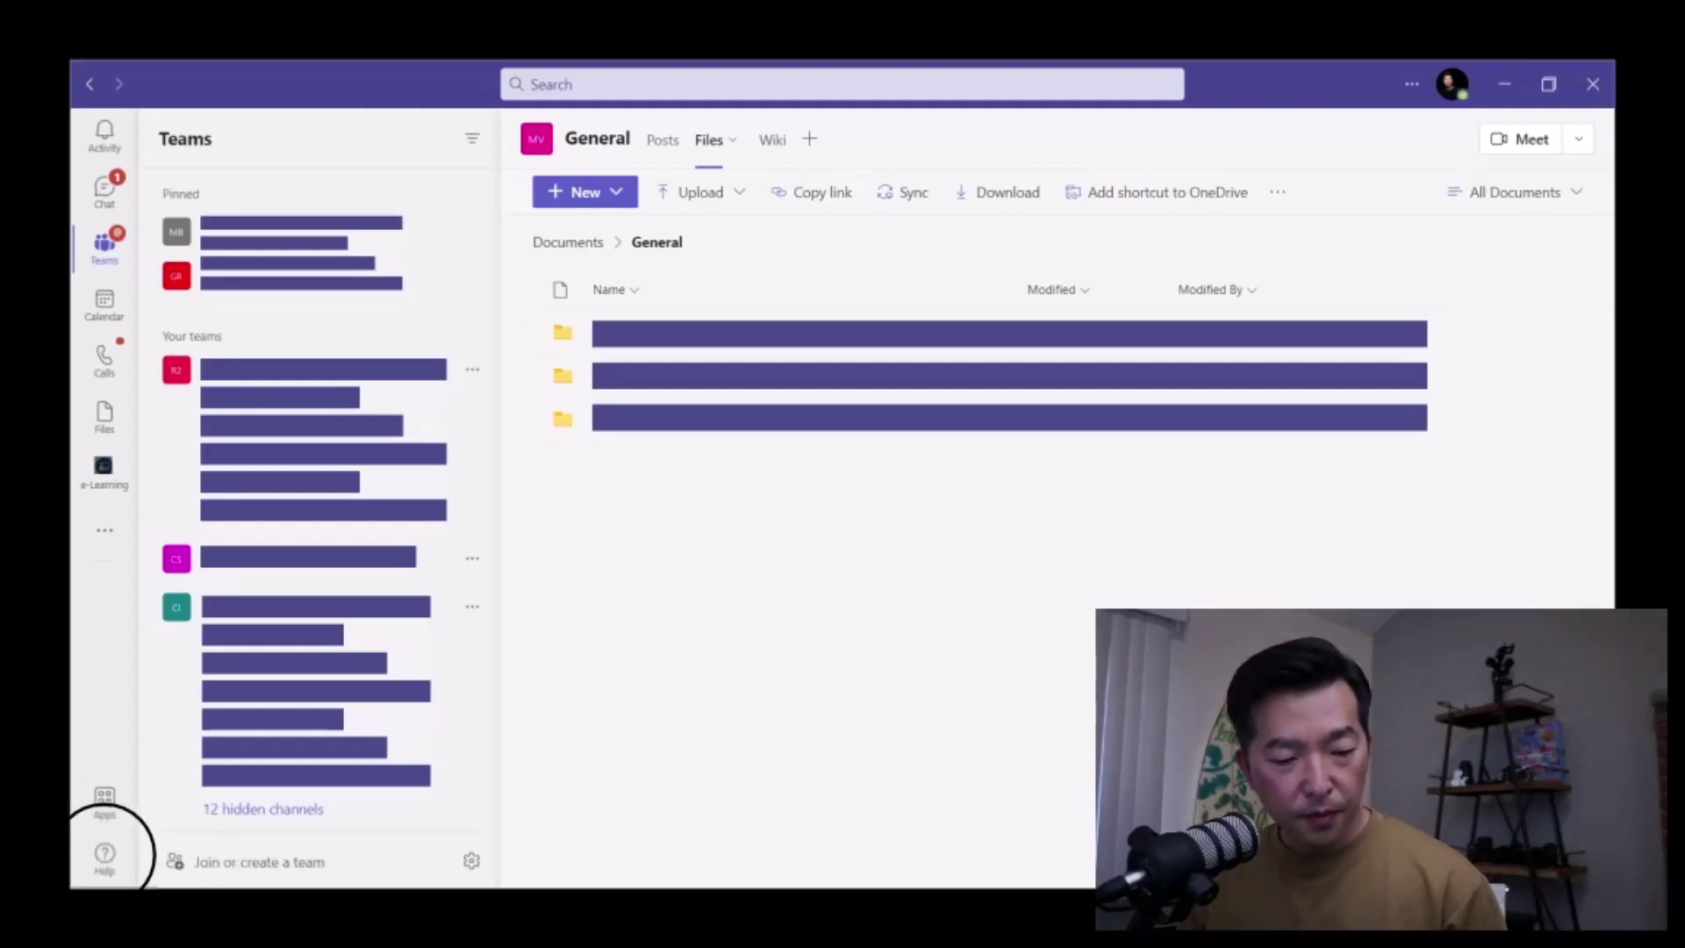
- Play the video through the annotated Teams captures, past the What's new arrow and help entries
{"action": "left_click", "coordinate": [104, 853]}
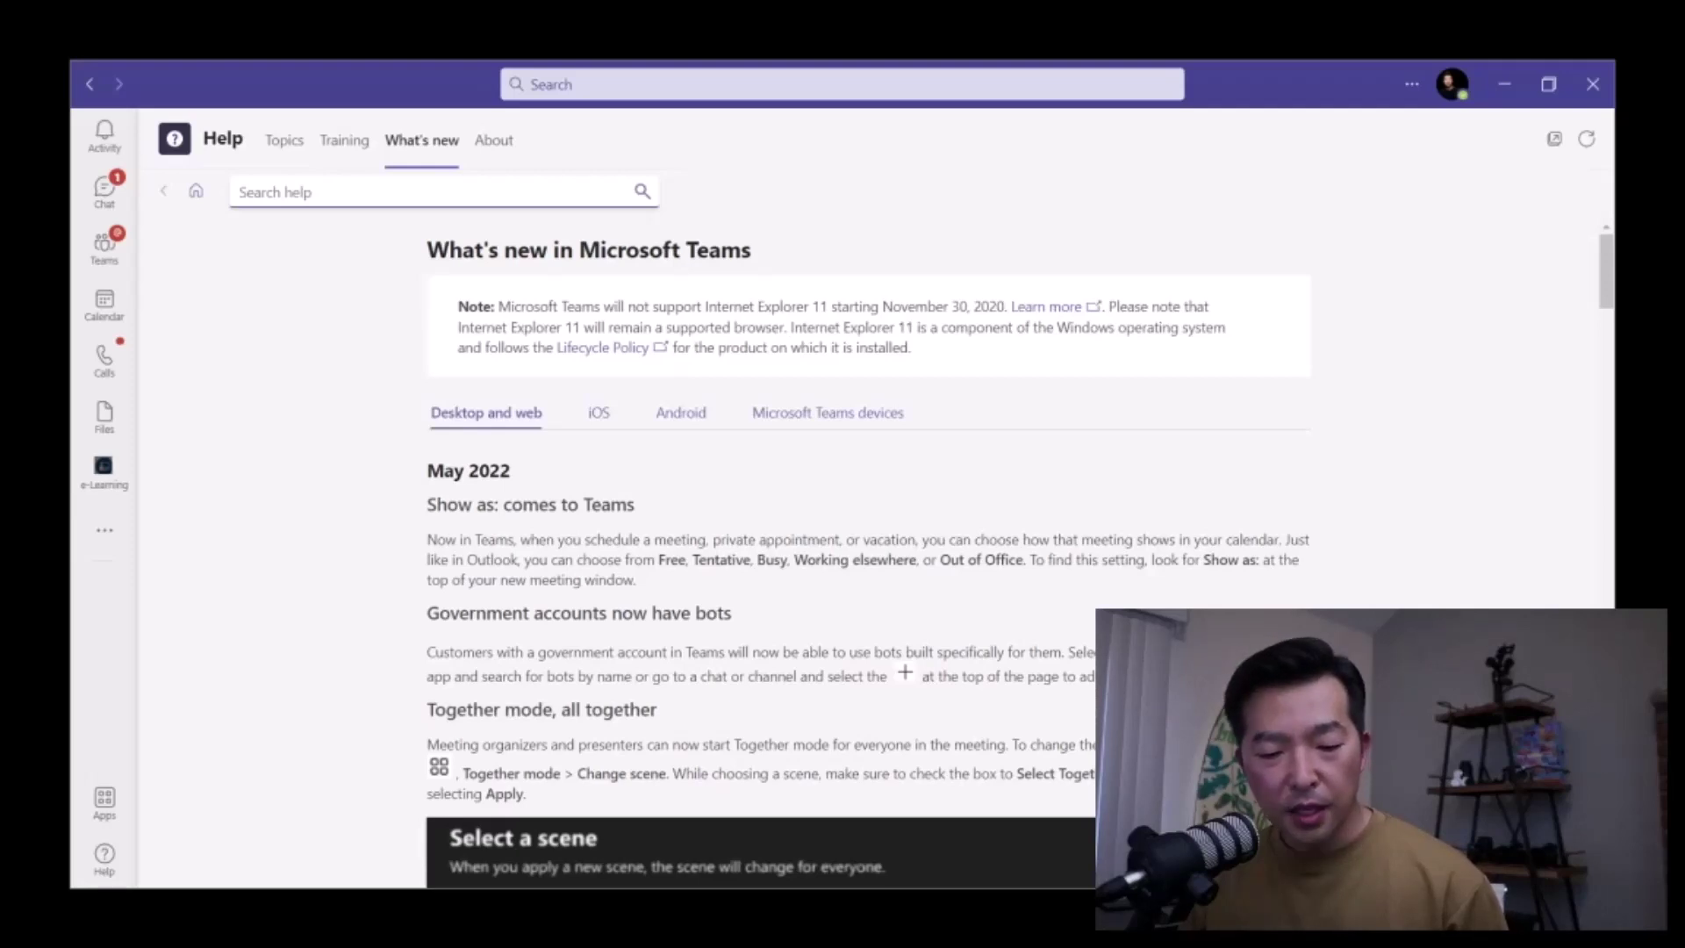
{"action": "scroll", "coordinate": [869, 553], "scroll_direction": "down", "scroll_amount": 20}
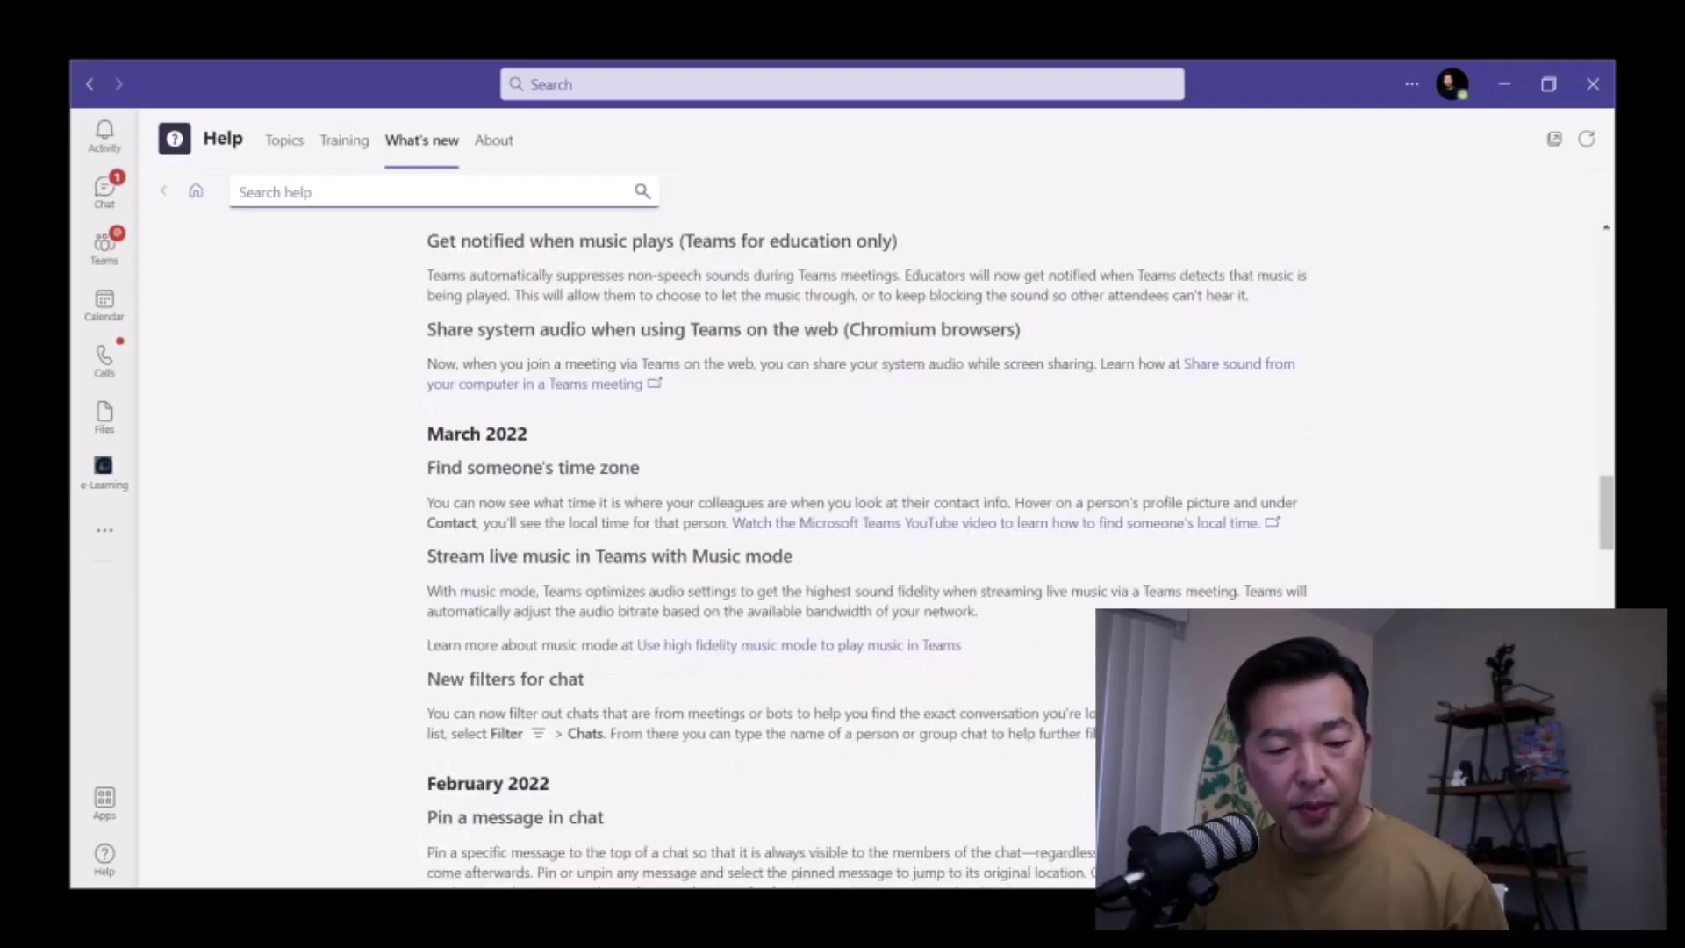